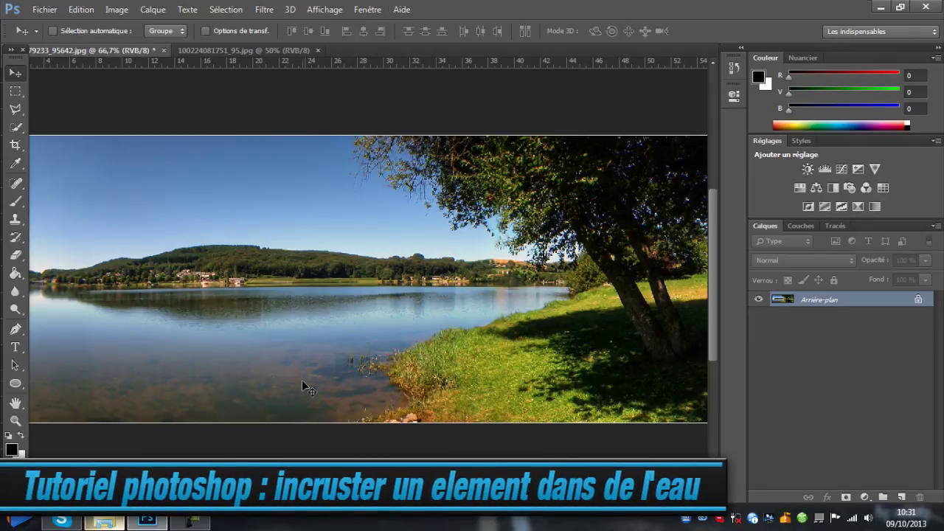
# Place the beer PNG from the PNGs folder into the lake photo
pyautogui.click(260, 50)
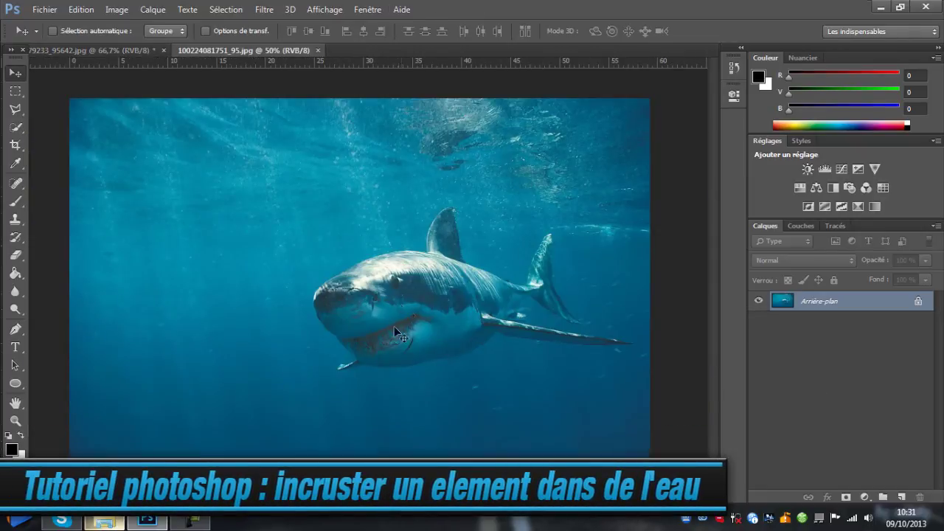
pyautogui.click(96, 50)
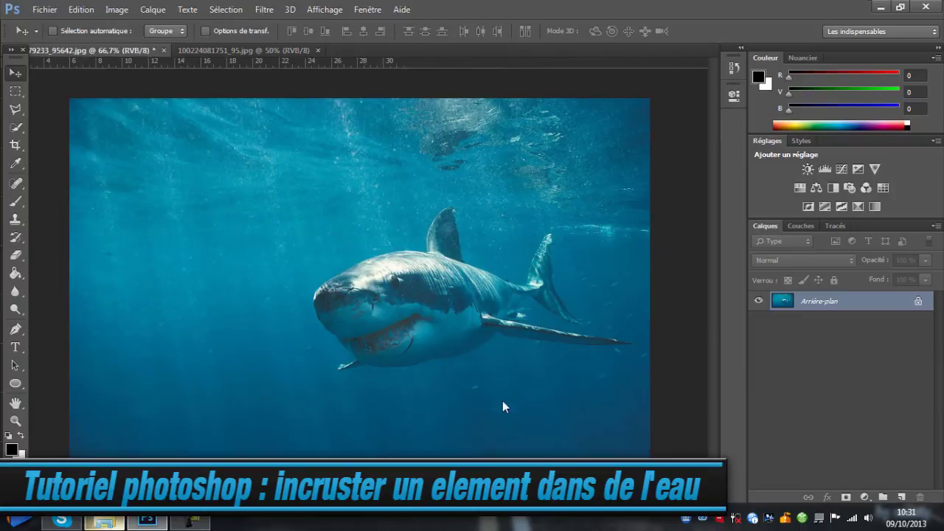
pyautogui.moveTo(104, 522); pyautogui.dragTo(190, 522)
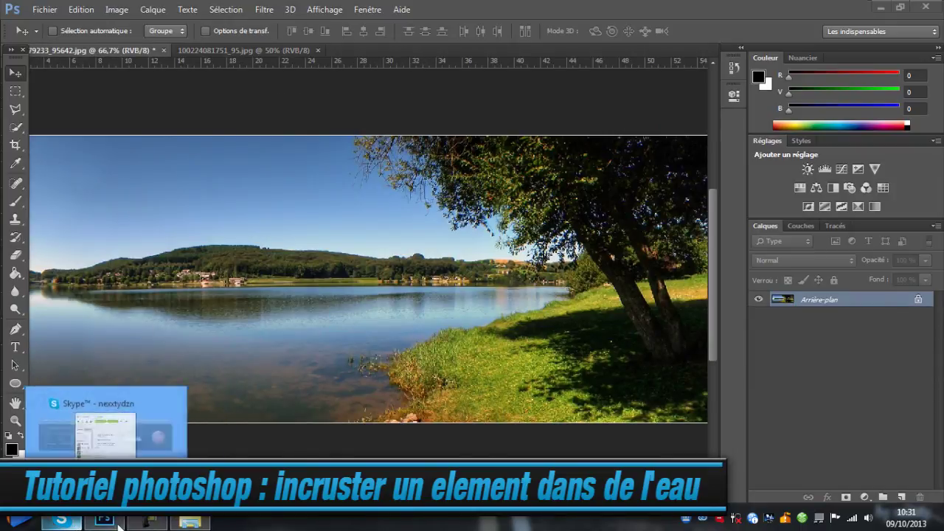
pyautogui.click(190, 522)
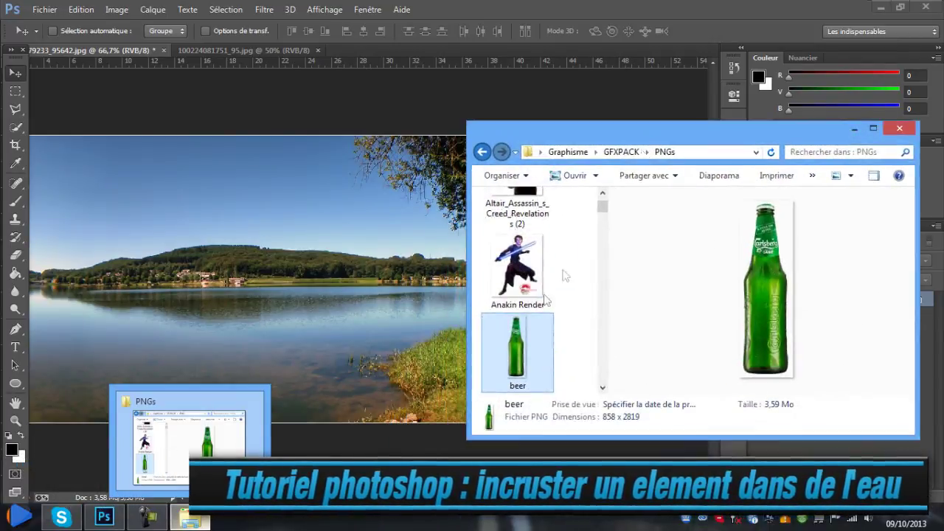
pyautogui.moveTo(514, 348); pyautogui.dragTo(227, 301)
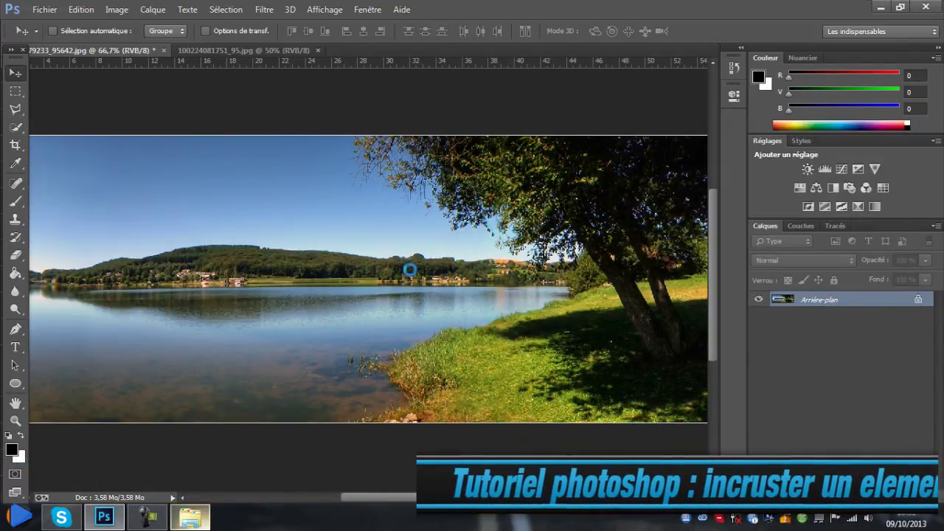
# Scale the bottle to about 24% width and 20% height, tilt it about 16°, and position it over the water
pyautogui.moveTo(402, 137); pyautogui.dragTo(418, 135)
pyautogui.moveTo(400, 193); pyautogui.dragTo(292, 180)
pyautogui.moveTo(368, 159); pyautogui.dragTo(399, 221)
pyautogui.moveTo(350, 140); pyautogui.dragTo(341, 150)
pyautogui.moveTo(281, 216); pyautogui.dragTo(292, 214)
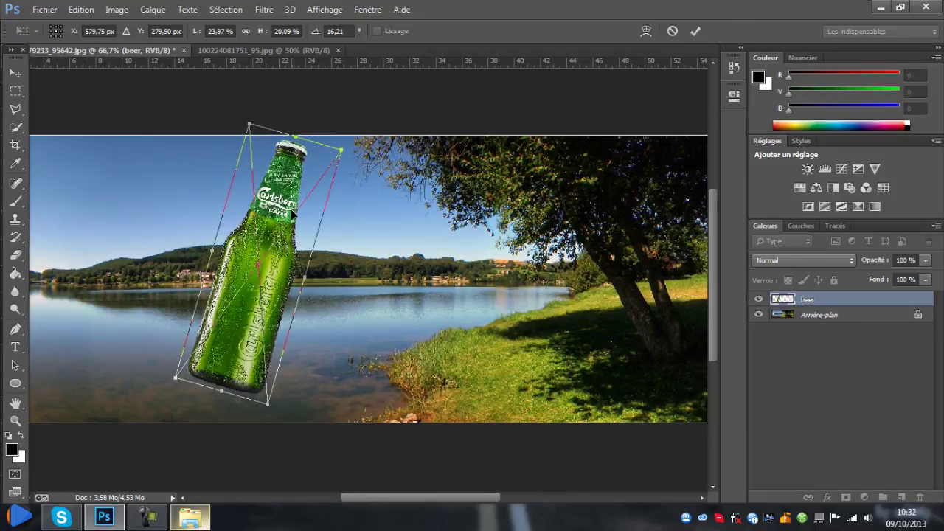
pyautogui.press('Return')
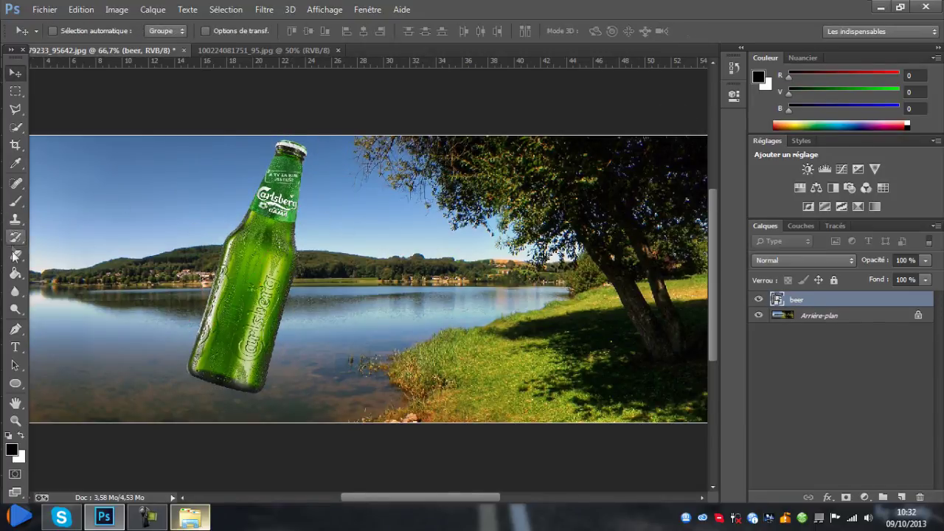
# Rasterize the beer layer and erase the bottle's base below the waterline with a soft 170 px Eraser
pyautogui.click(15, 255)
pyautogui.click(81, 249)
pyautogui.click(436, 209)
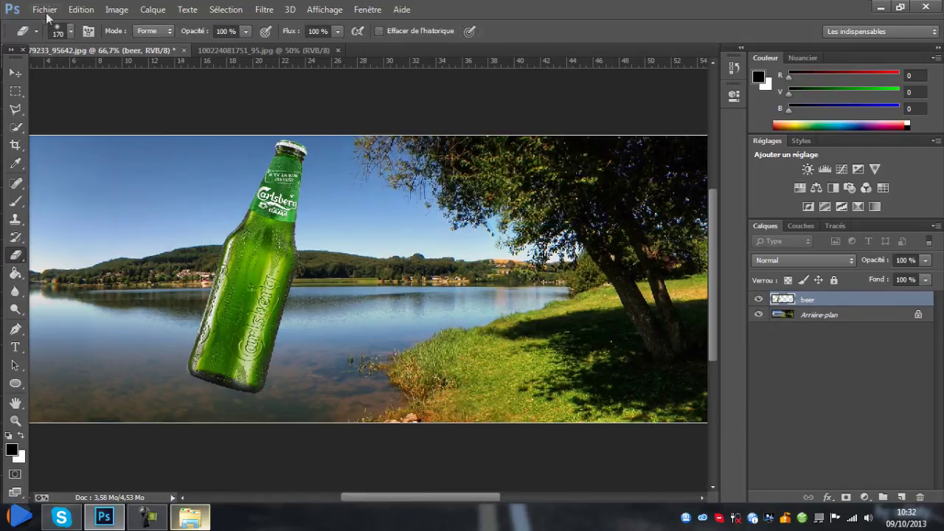
pyautogui.click(52, 32)
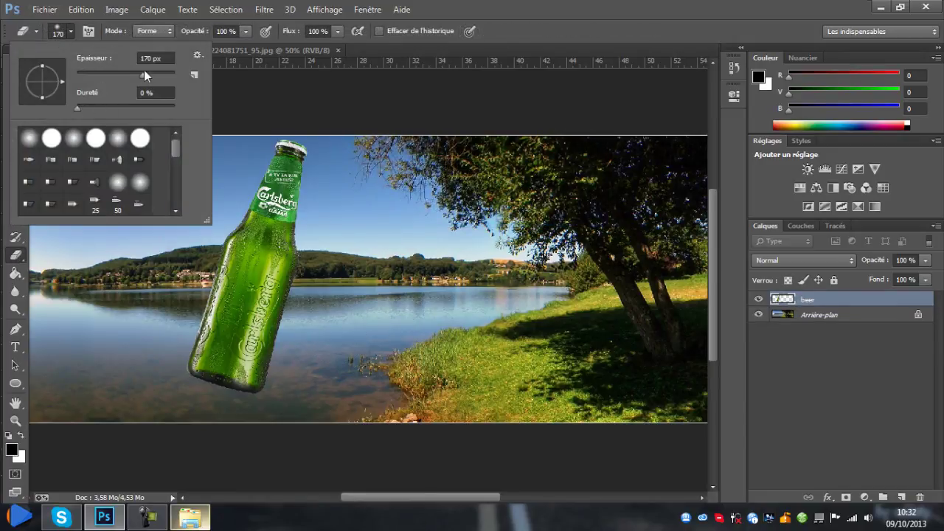
pyautogui.click(485, 89)
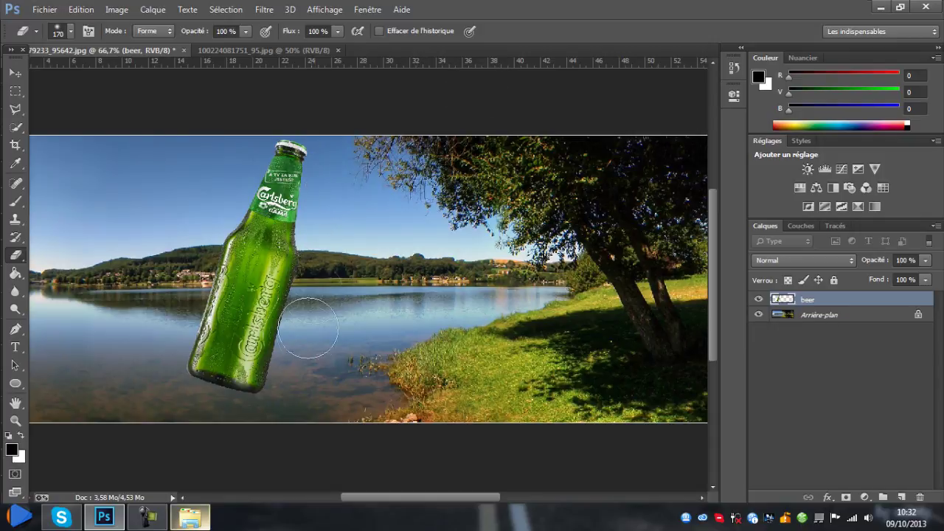
pyautogui.moveTo(317, 375)
pyautogui.mouseDown()
pyautogui.moveTo(193, 386)
pyautogui.moveTo(270, 379)
pyautogui.moveTo(122, 371)
pyautogui.moveTo(253, 385)
pyautogui.moveTo(262, 378)
pyautogui.moveTo(251, 369)
pyautogui.moveTo(194, 375)
pyautogui.moveTo(265, 368)
pyautogui.mouseUp()
pyautogui.moveTo(196, 363)
pyautogui.mouseDown()
pyautogui.moveTo(295, 373)
pyautogui.moveTo(287, 369)
pyautogui.mouseUp()
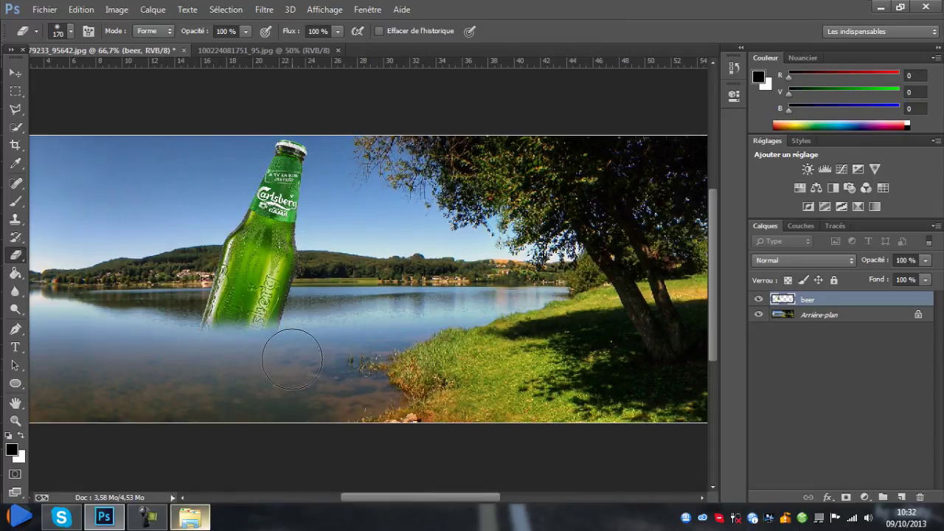
# Duplicate the beer layer within the same document
pyautogui.rightClick(849, 311)
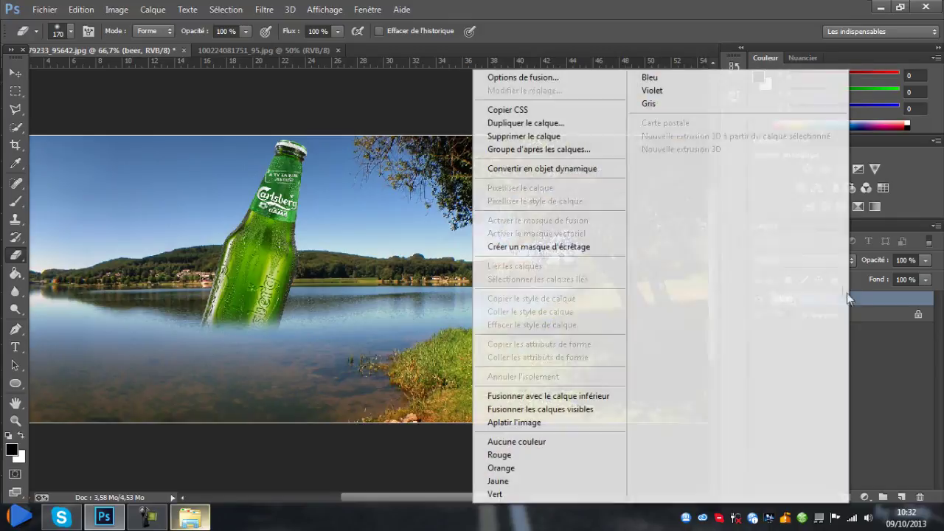
pyautogui.click(539, 125)
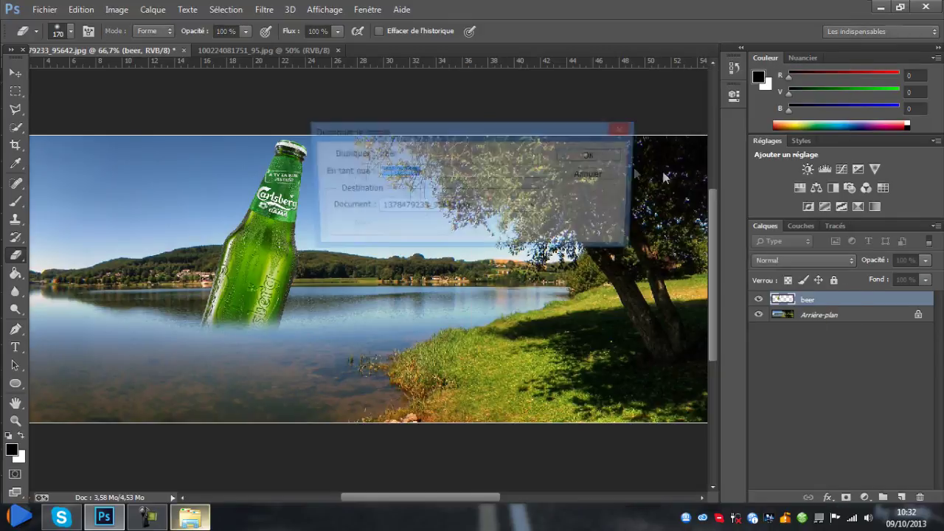
pyautogui.click(593, 156)
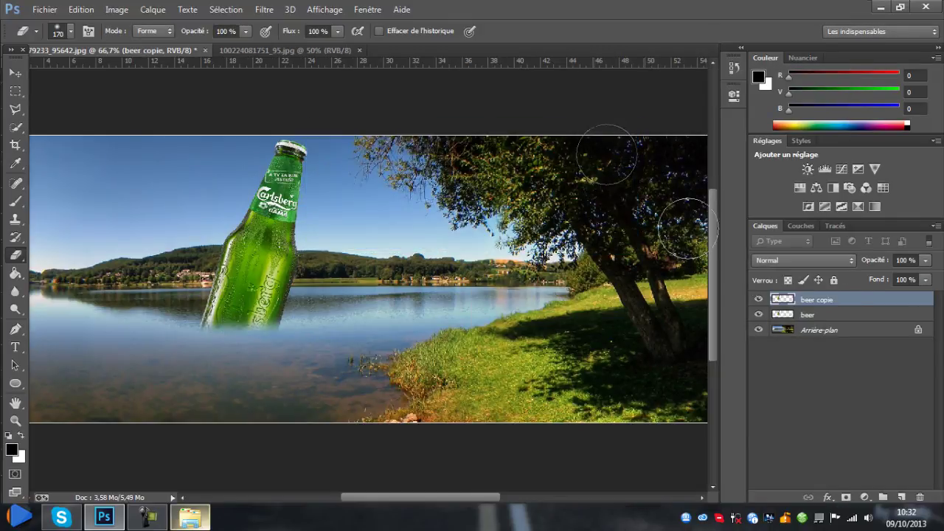
# Flip the duplicated bottle vertically and move it directly below the original to form a reflection
pyautogui.hotkey('ctrl', 't')
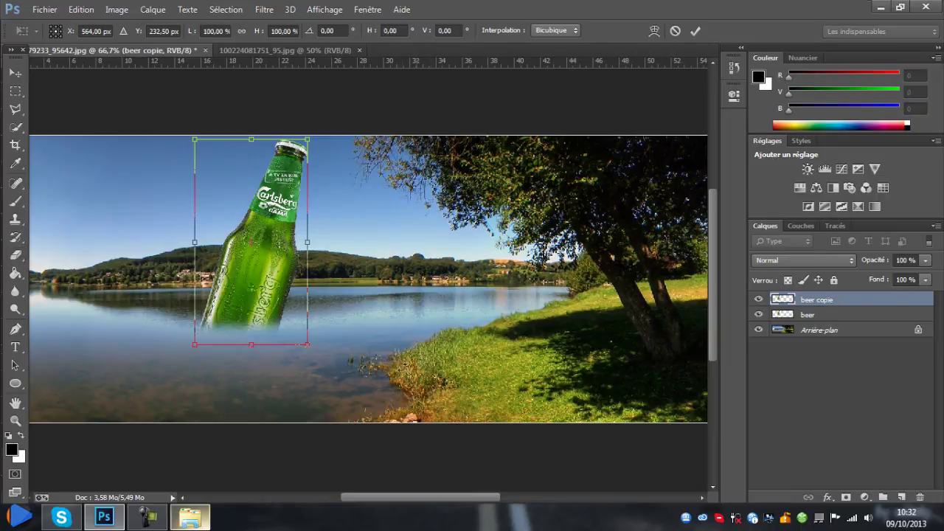
pyautogui.rightClick(246, 281)
pyautogui.click(255, 264)
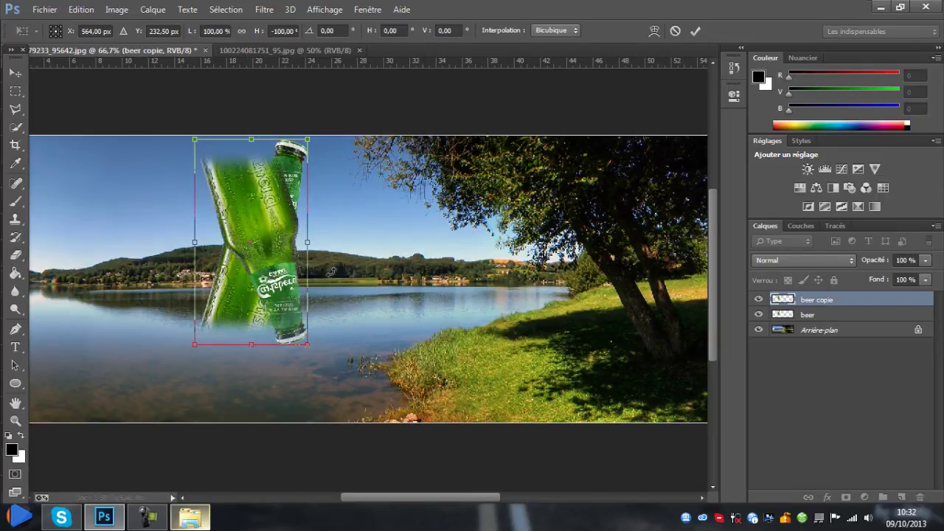
pyautogui.moveTo(252, 296); pyautogui.dragTo(252, 449)
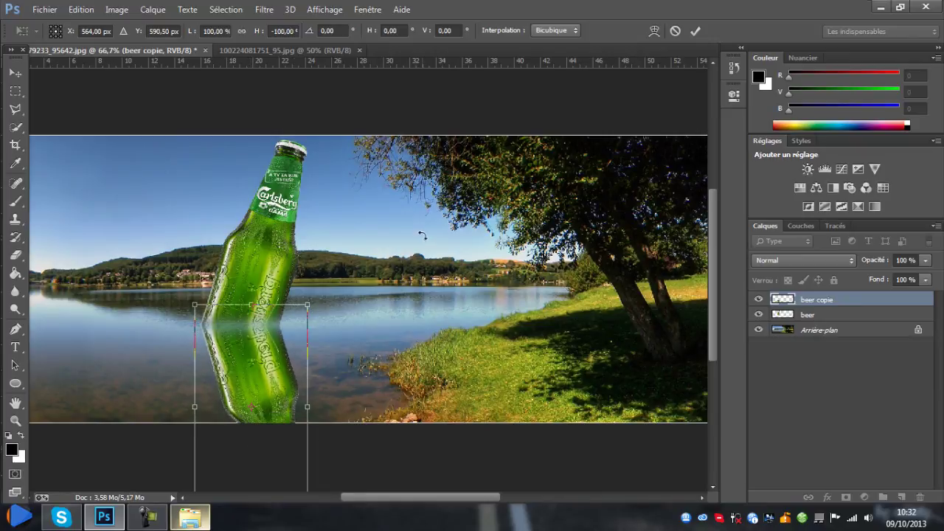
# Distort the flipped bottle by shortening it, widening its lower end, and aligning its upper corners with the original at the waterline
pyautogui.scroll(-2, 423, 244)
pyautogui.scroll(-1, 423, 246)
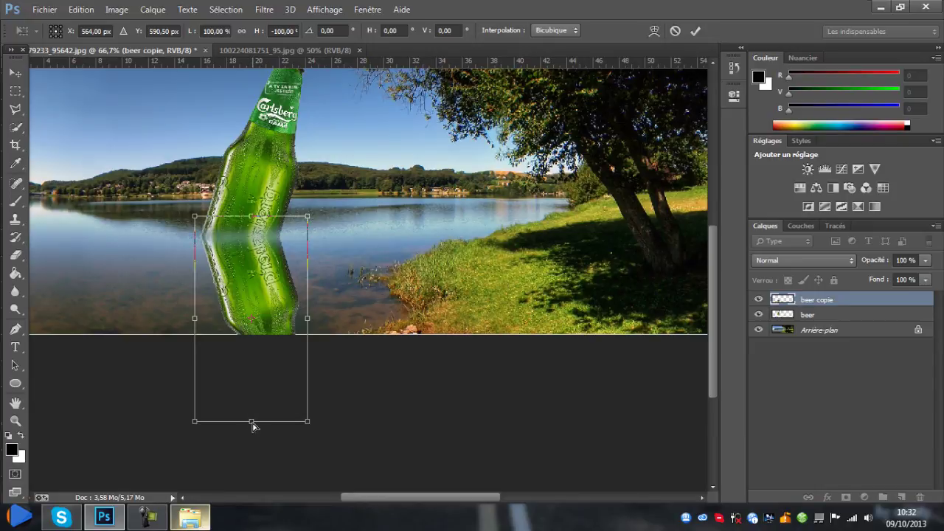
pyautogui.moveTo(253, 427); pyautogui.dragTo(178, 348)
pyautogui.moveTo(304, 345); pyautogui.dragTo(328, 351)
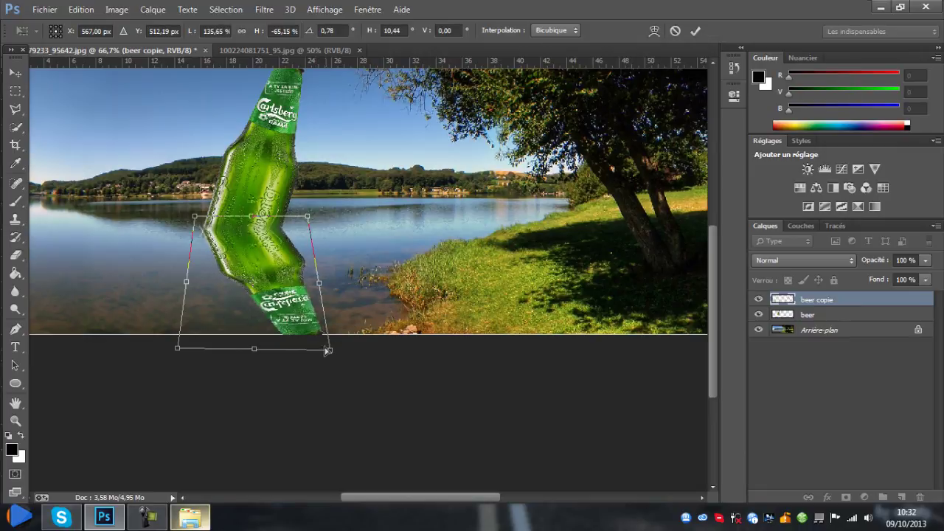
pyautogui.moveTo(194, 219); pyautogui.dragTo(198, 226)
pyautogui.moveTo(309, 218); pyautogui.dragTo(305, 228)
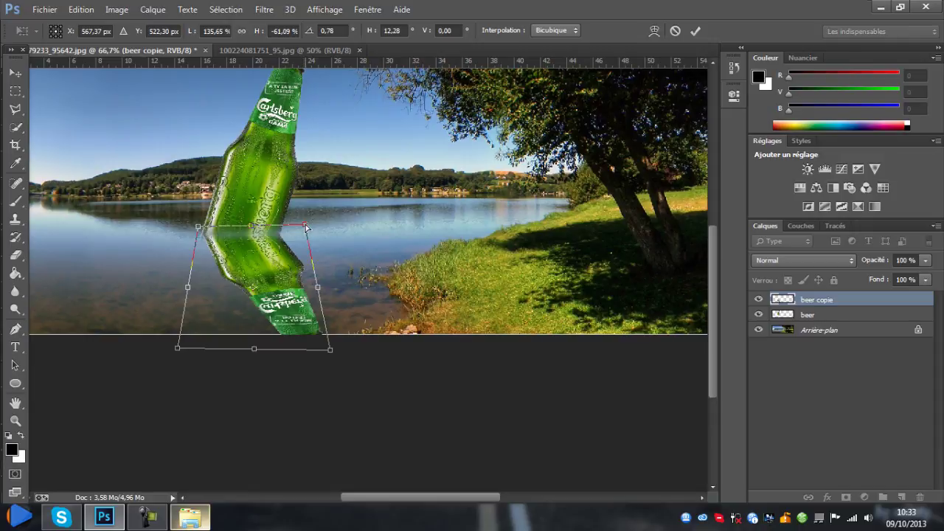
pyautogui.moveTo(307, 230); pyautogui.dragTo(308, 223)
pyautogui.moveTo(197, 228); pyautogui.dragTo(203, 232)
pyautogui.press('Return')
# Set the reflection layer's blending mode to Incrustation and its opacity to 69%
pyautogui.press('e')
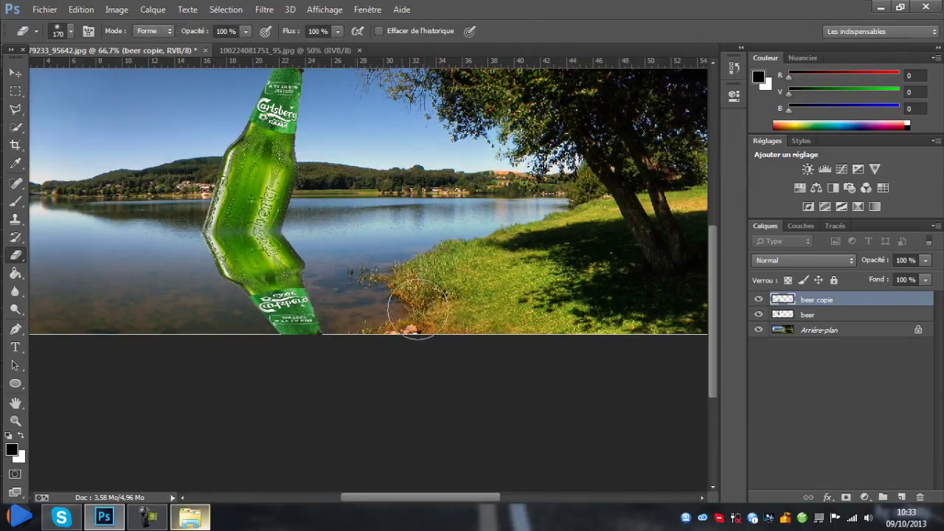
pyautogui.click(818, 260)
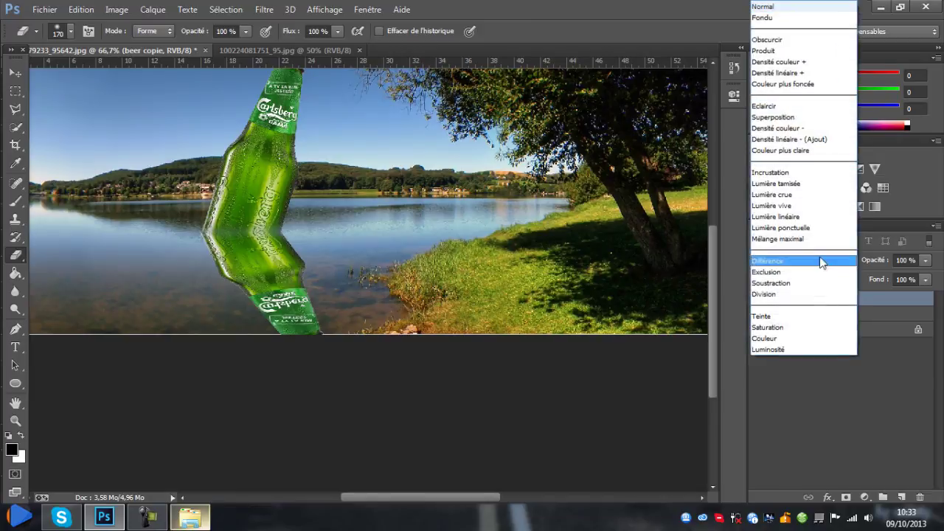
pyautogui.click(800, 175)
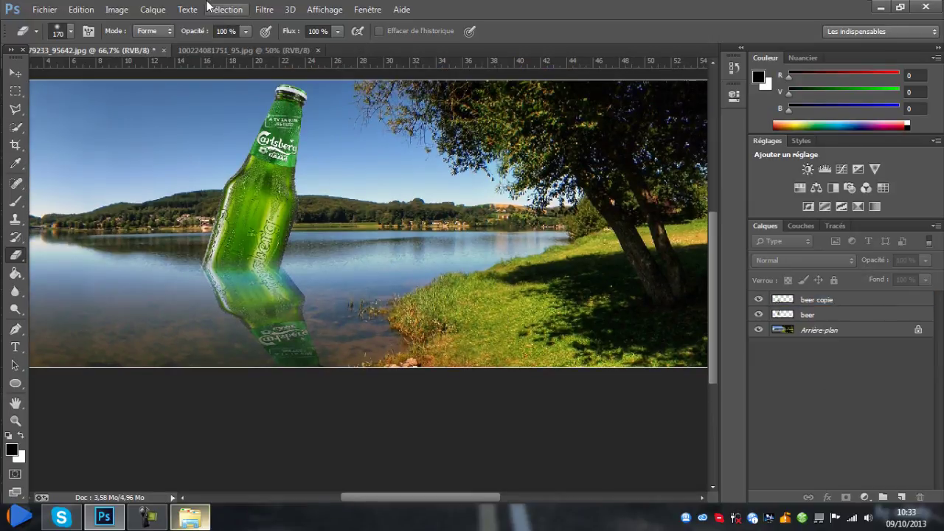
# Select the beer copie layer
pyautogui.click(264, 10)
pyautogui.click(264, 10)
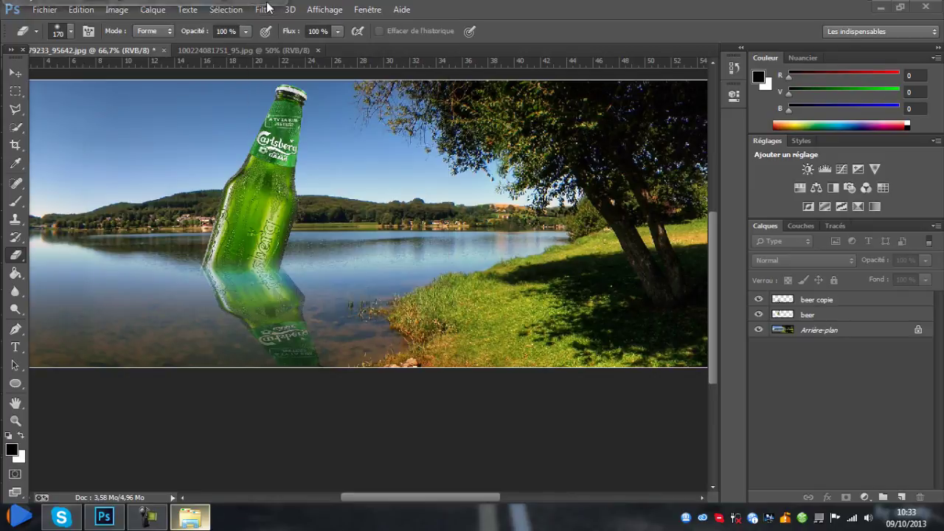
pyautogui.click(832, 304)
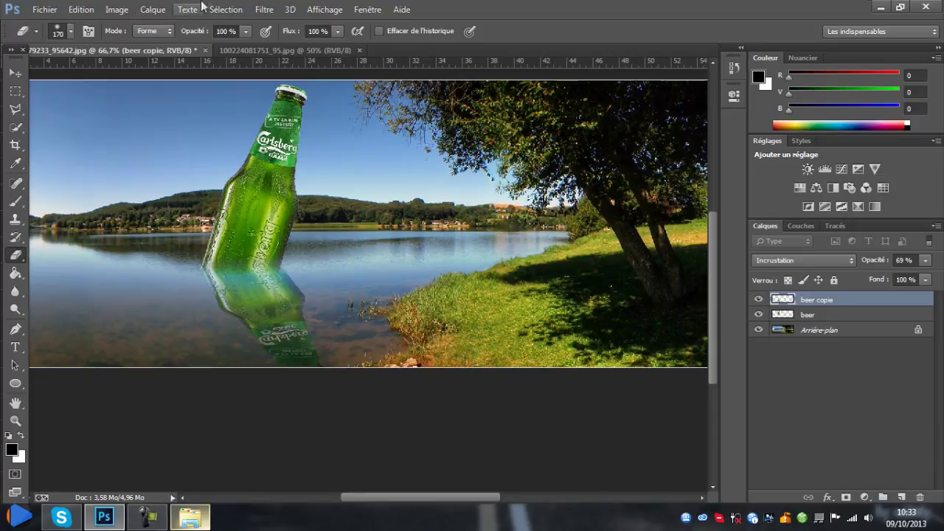
pyautogui.click(264, 10)
pyautogui.click(264, 10)
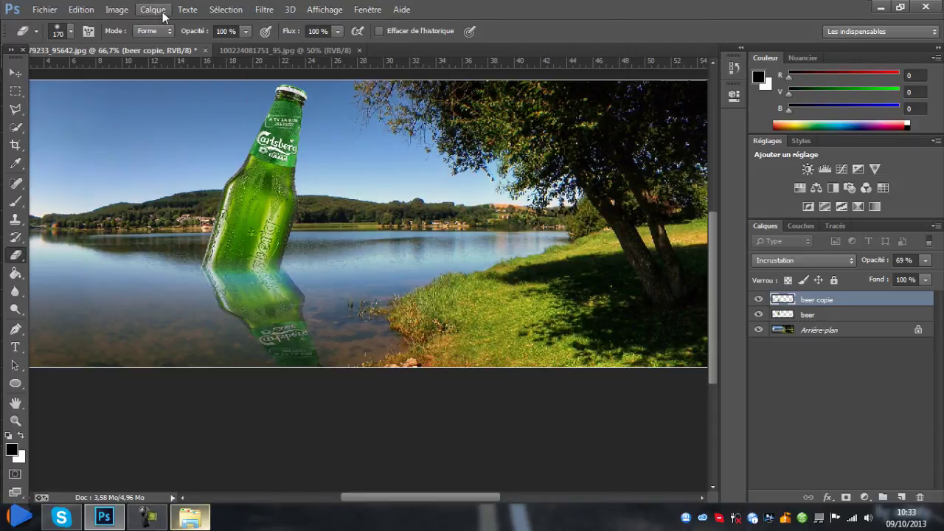
pyautogui.click(155, 10)
pyautogui.click(155, 10)
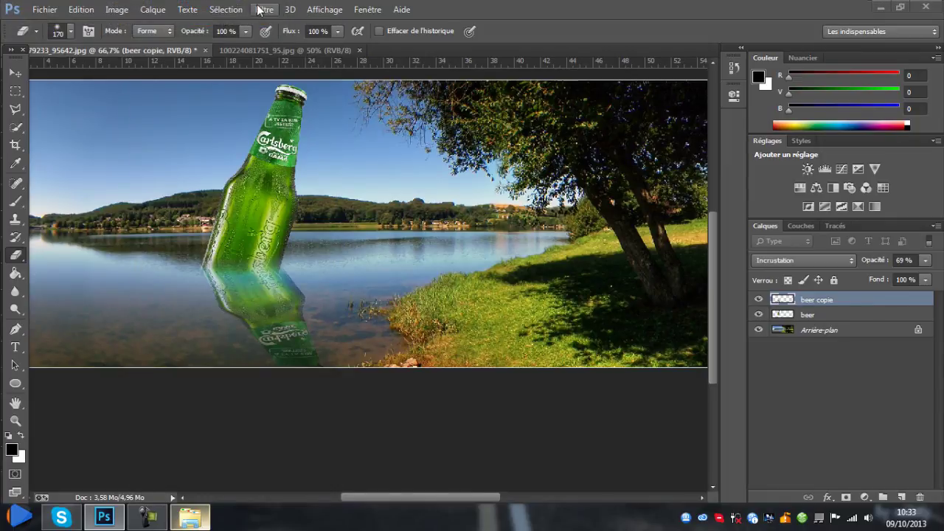
pyautogui.click(262, 9)
pyautogui.click(263, 9)
pyautogui.click(264, 10)
pyautogui.click(267, 9)
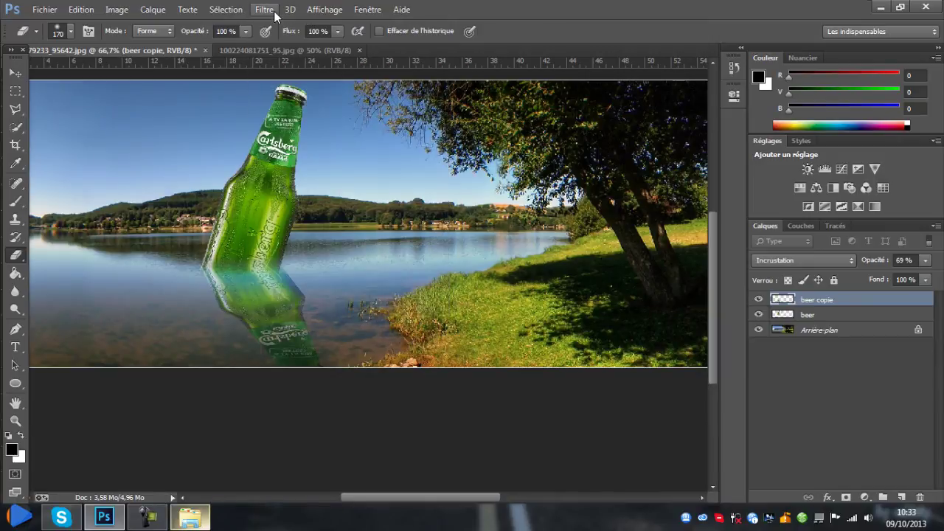
pyautogui.click(274, 11)
pyautogui.click(273, 11)
# Apply a slight Gaussian blur (Flou gaussien) to the bottle's reflection
pyautogui.click(274, 10)
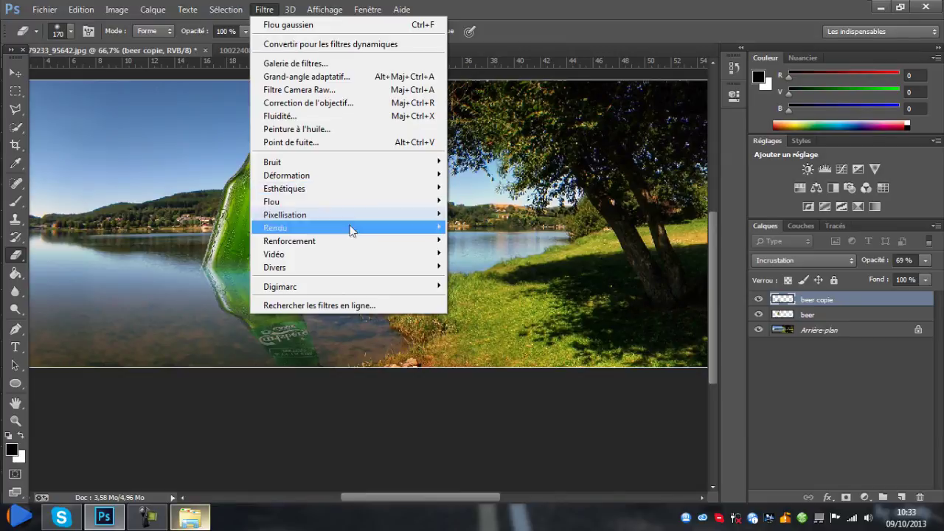
pyautogui.moveTo(352, 204)
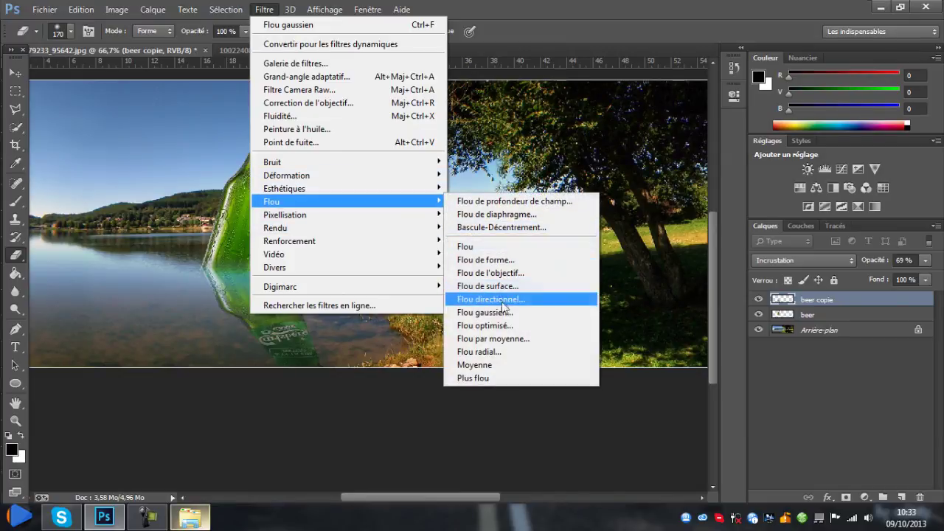
pyautogui.click(502, 312)
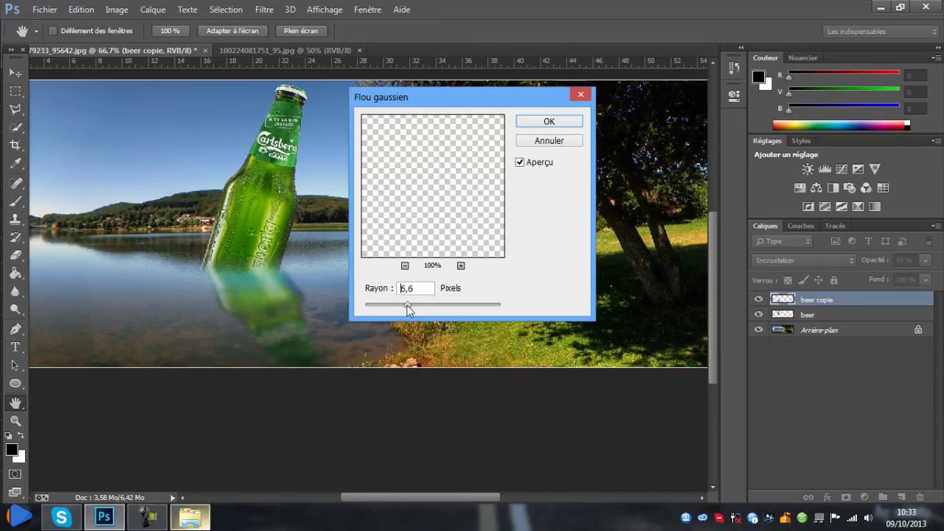
pyautogui.moveTo(404, 304); pyautogui.dragTo(365, 305)
pyautogui.click(544, 121)
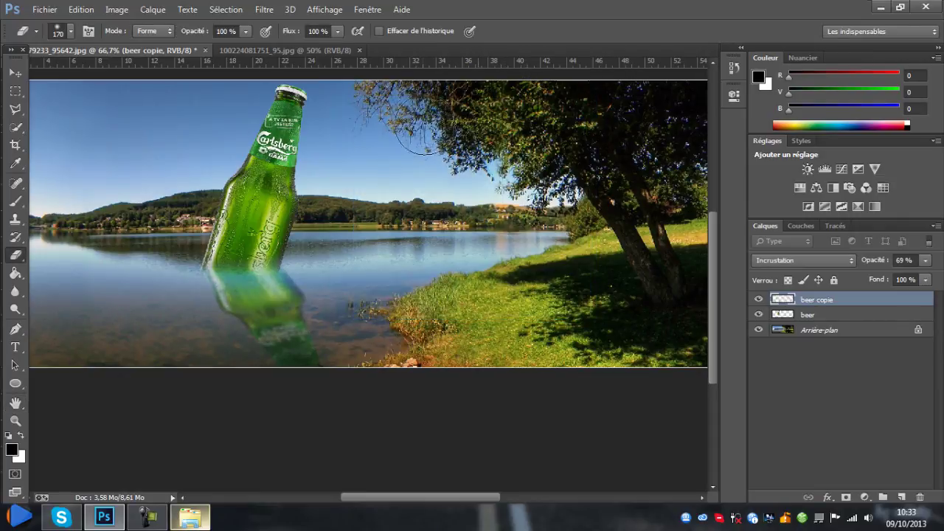
# Shift the blurred reflection slightly with the Move tool so it lines up with the bottle at the waterline
pyautogui.click(15, 74)
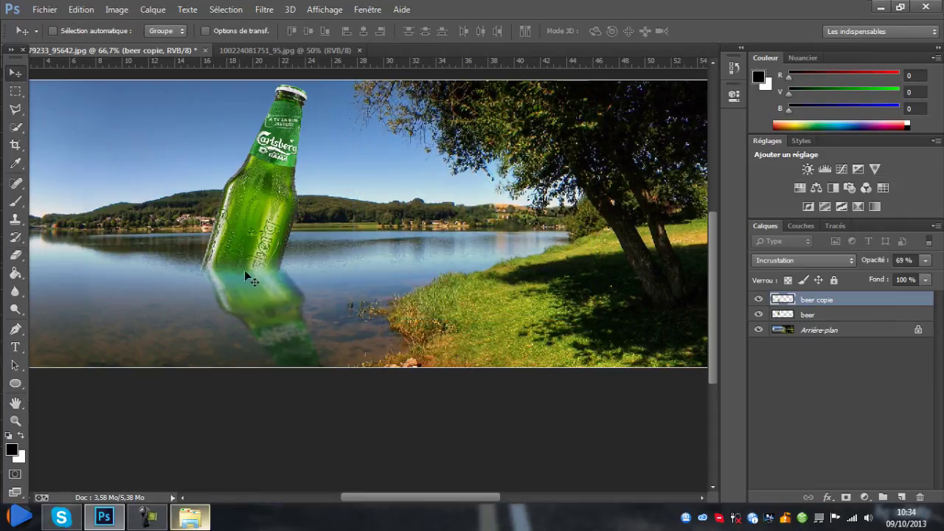
pyautogui.moveTo(244, 283); pyautogui.dragTo(244, 284)
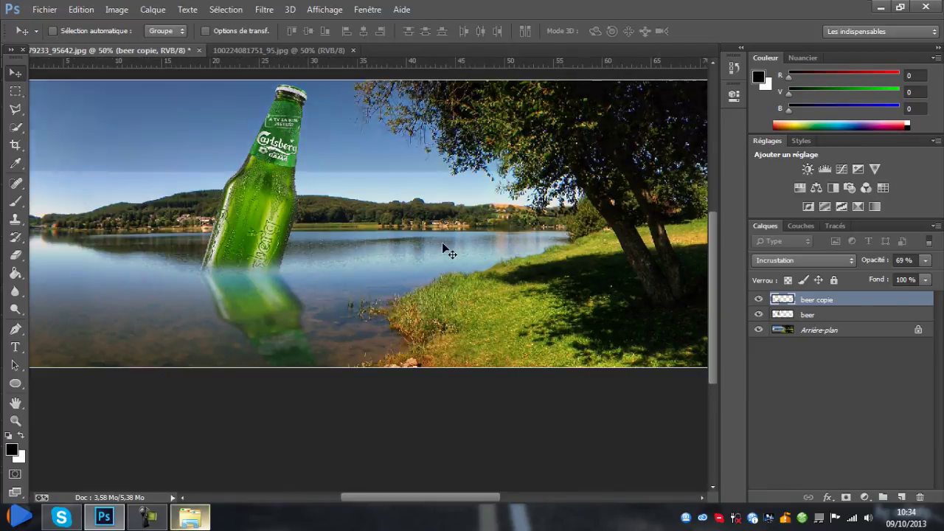
pyautogui.hotkey('ctrl', '-')
pyautogui.hotkey('ctrl', '+')
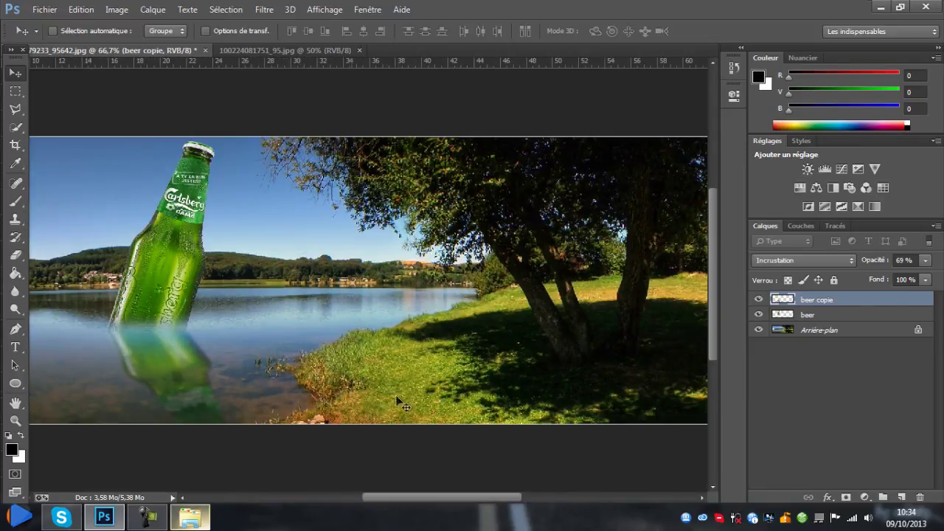
# Switch to File Explorer and open the Water folder inside Effets Speciaux in GFXPACK
pyautogui.moveTo(406, 497); pyautogui.dragTo(372, 500)
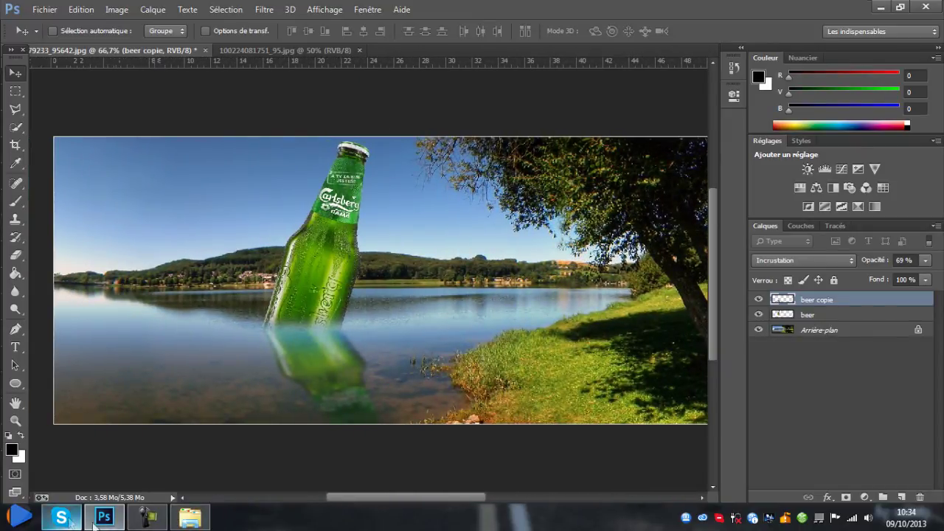
pyautogui.click(189, 516)
pyautogui.click(607, 152)
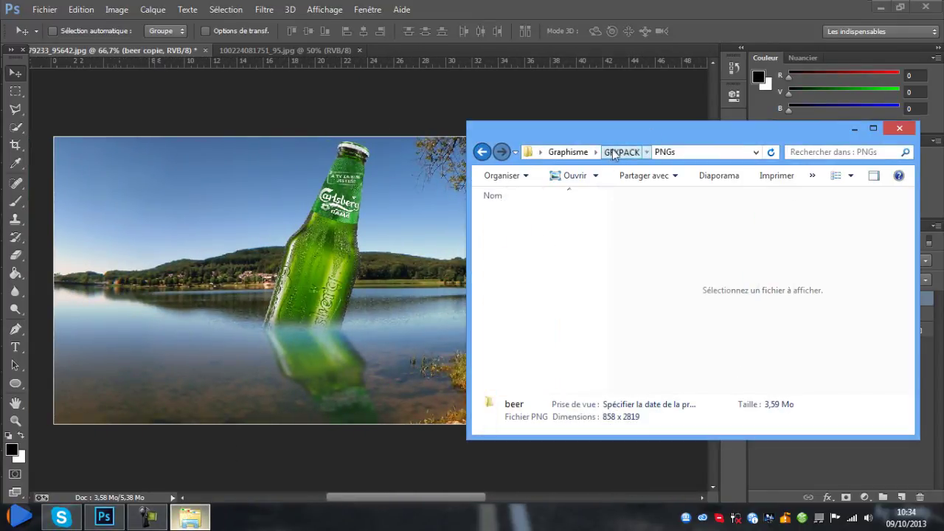
pyautogui.moveTo(600, 273)
pyautogui.mouseDown()
pyautogui.moveTo(599, 255)
pyautogui.moveTo(601, 302)
pyautogui.moveTo(596, 265)
pyautogui.mouseUp()
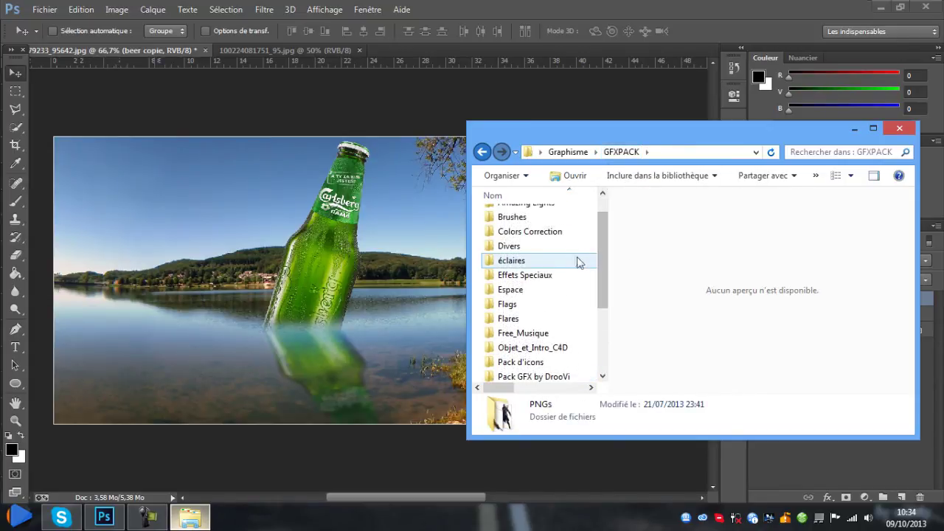
pyautogui.scroll(-1, 585, 278)
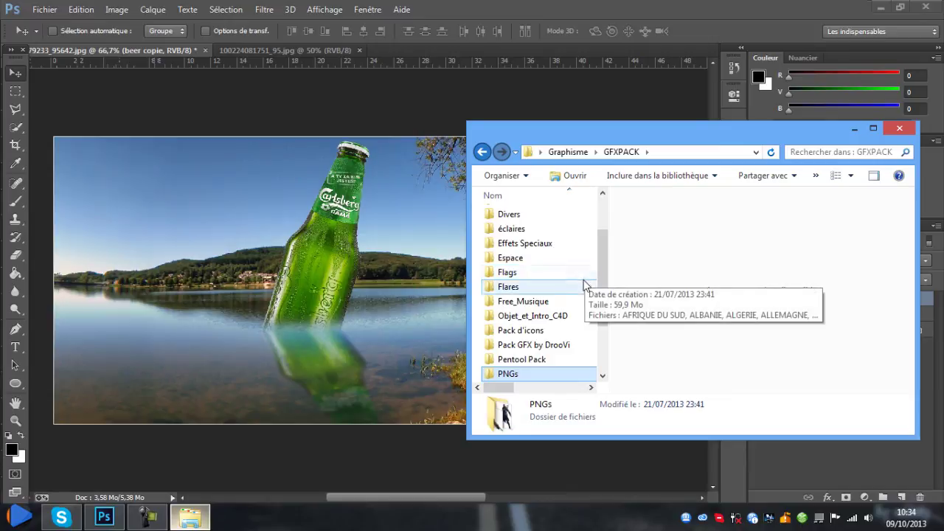
pyautogui.scroll(2, 565, 295)
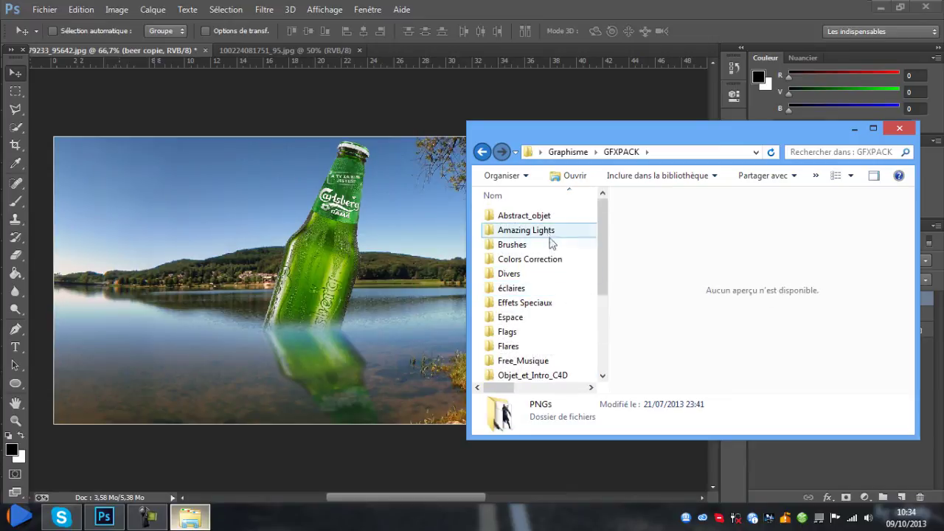
pyautogui.scroll(-3, 555, 287)
pyautogui.scroll(1, 556, 287)
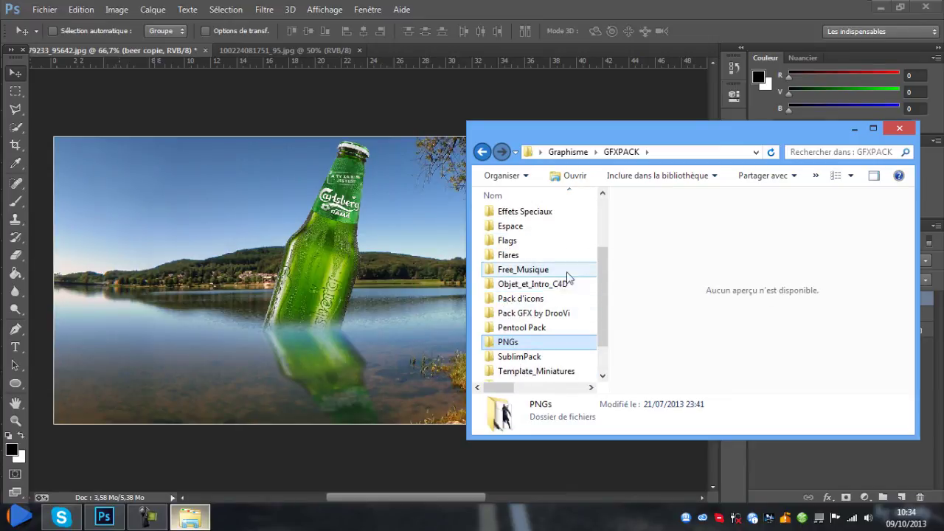
pyautogui.scroll(2, 568, 298)
pyautogui.doubleClick(565, 305)
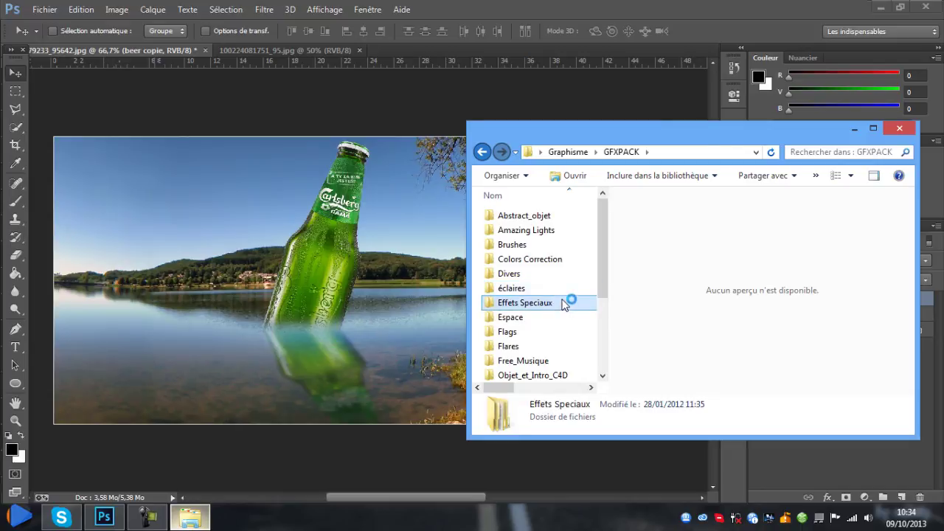
pyautogui.doubleClick(539, 363)
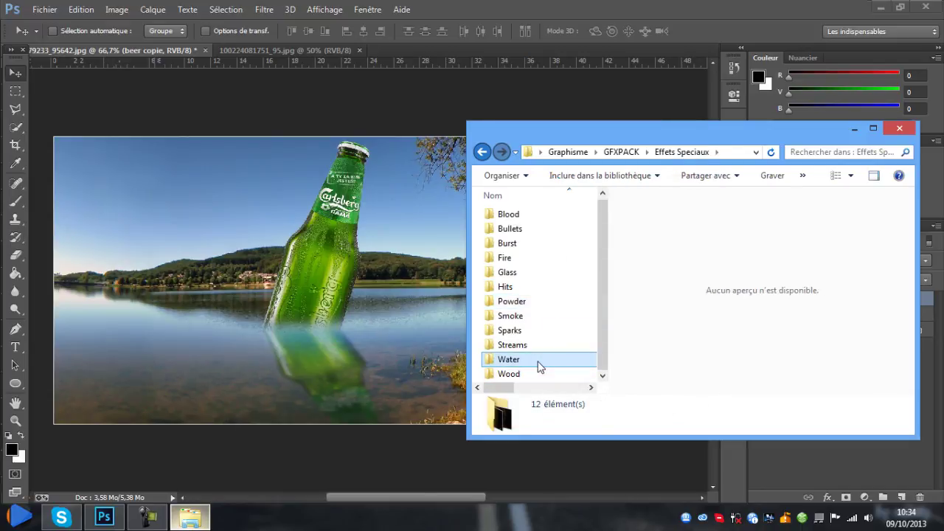
# Place the water2 splash image into the lake photo, scale it to about 34.67% by 54%, and position it over the bottle
pyautogui.moveTo(516, 260); pyautogui.dragTo(325, 259)
pyautogui.moveTo(626, 151); pyautogui.dragTo(142, 338)
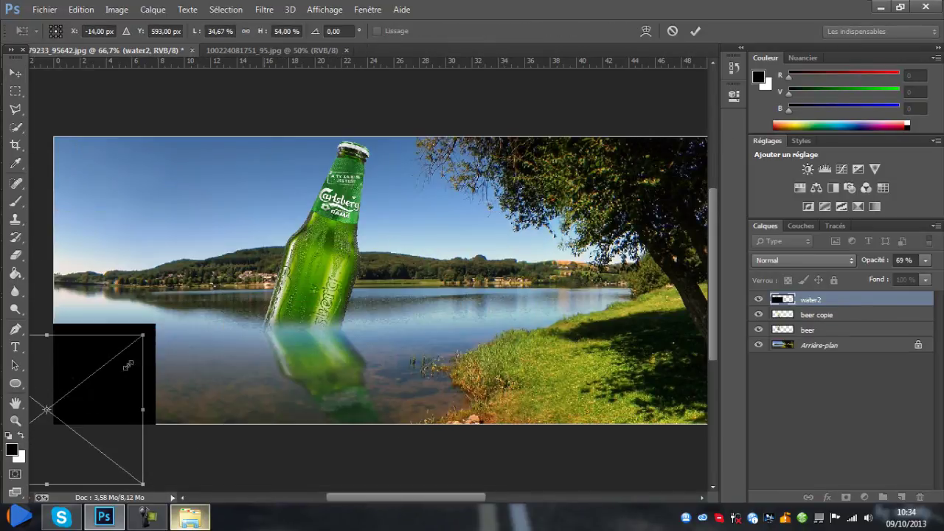
pyautogui.moveTo(73, 386); pyautogui.dragTo(379, 234)
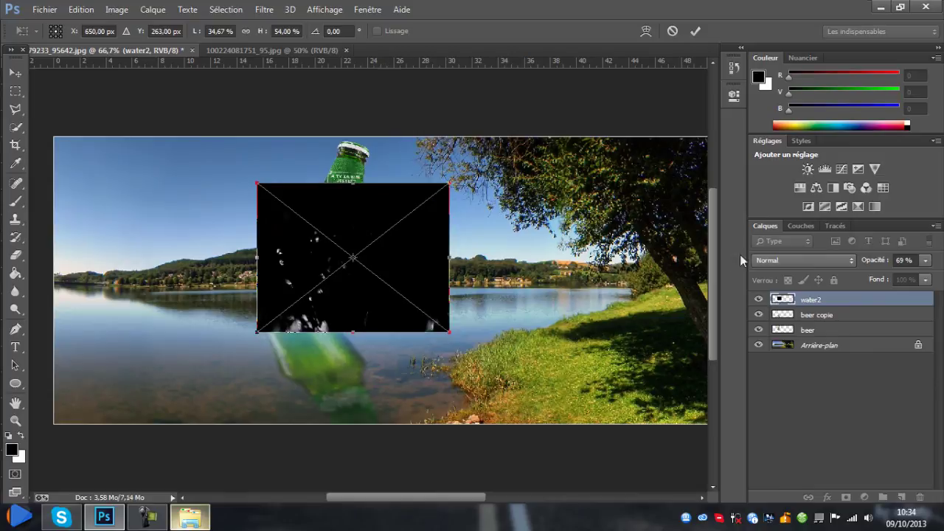
# Set water2's blending mode to Superposition, shrink it to about 15.67% by 28%, and fit it at the bottle's waterline
pyautogui.click(813, 266)
pyautogui.click(753, 129)
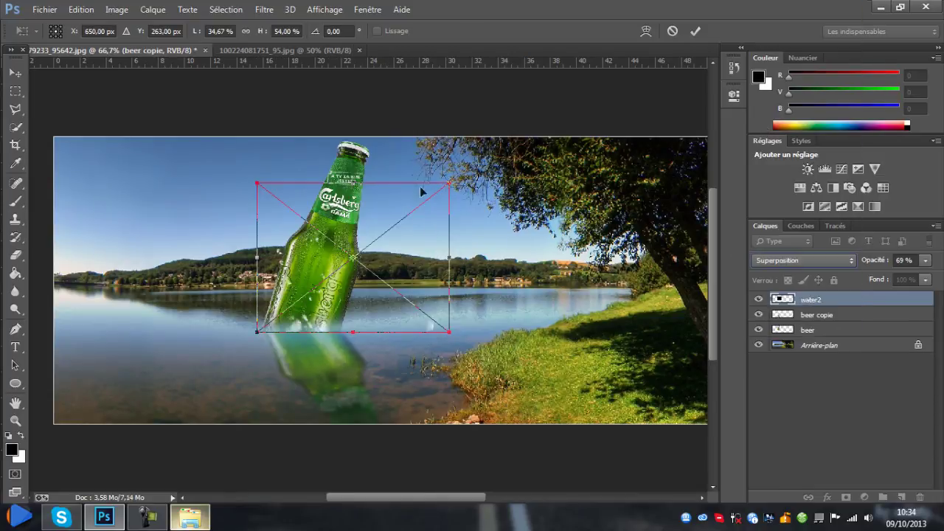
pyautogui.moveTo(448, 182); pyautogui.dragTo(343, 254)
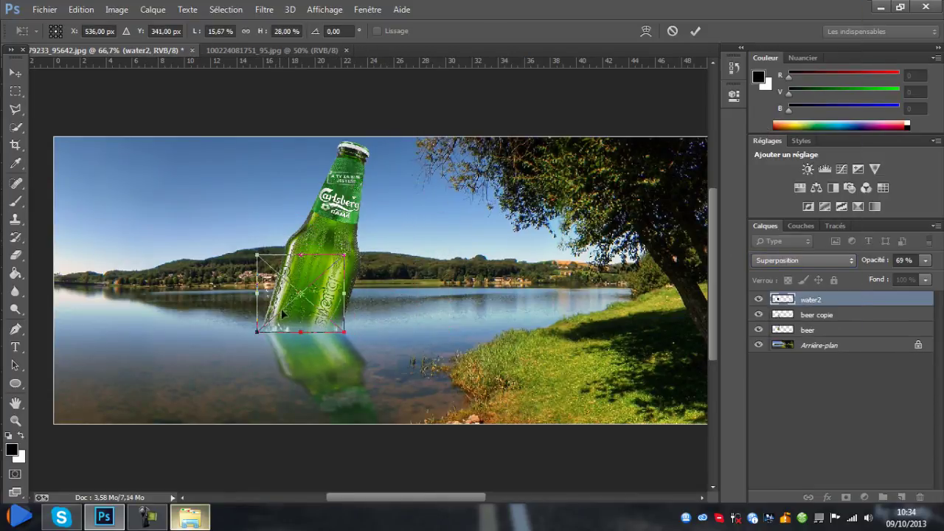
pyautogui.moveTo(279, 312); pyautogui.dragTo(284, 303)
pyautogui.press('Return')
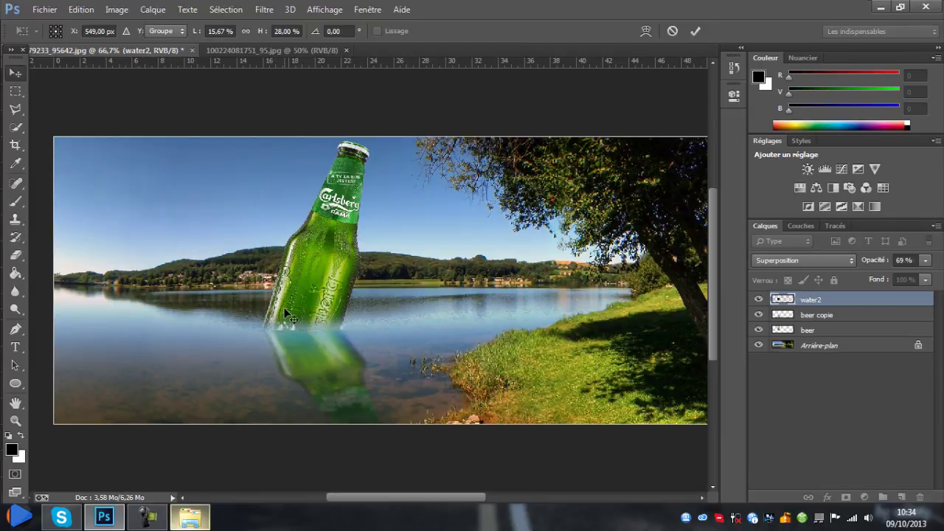
# Rasterize the water2 smart object with the Eraser to clean up its splash below the waterline
pyautogui.click(16, 255)
pyautogui.click(295, 378)
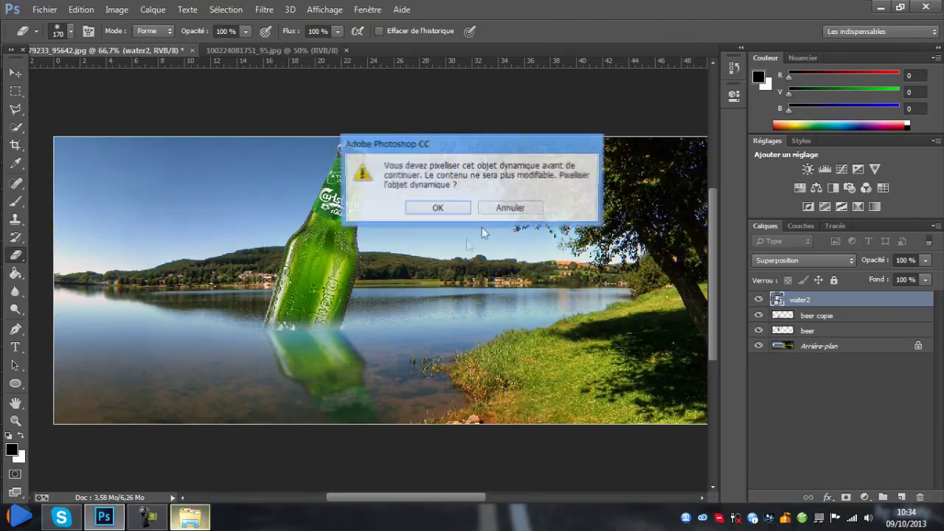
pyautogui.click(452, 210)
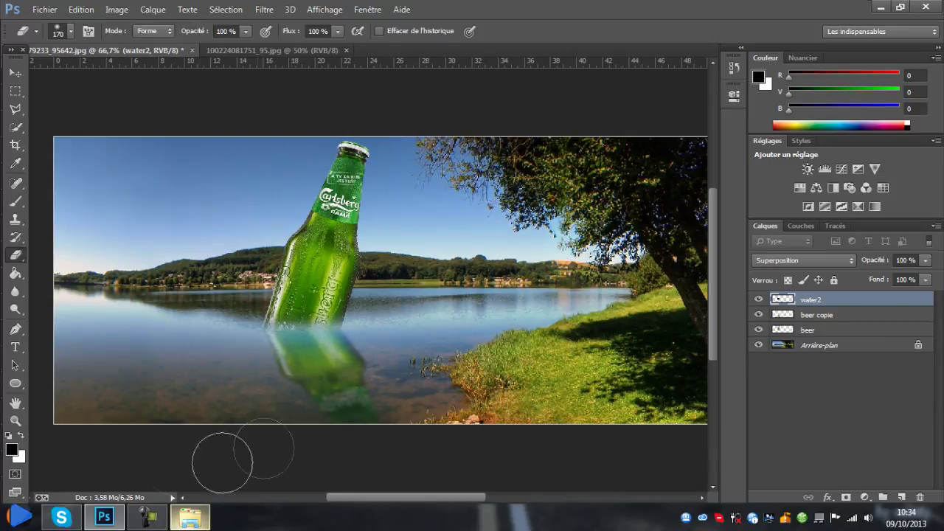
# Place the water splash image from the Water folder into the lake photo and set its blending mode to Superposition
pyautogui.click(191, 519)
pyautogui.click(516, 308)
pyautogui.moveTo(516, 210); pyautogui.dragTo(258, 280)
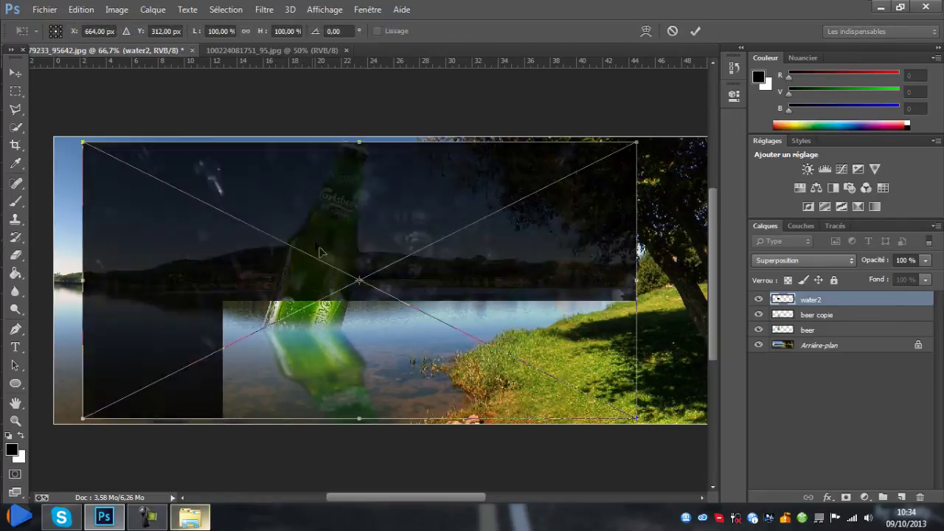
pyautogui.click(804, 260)
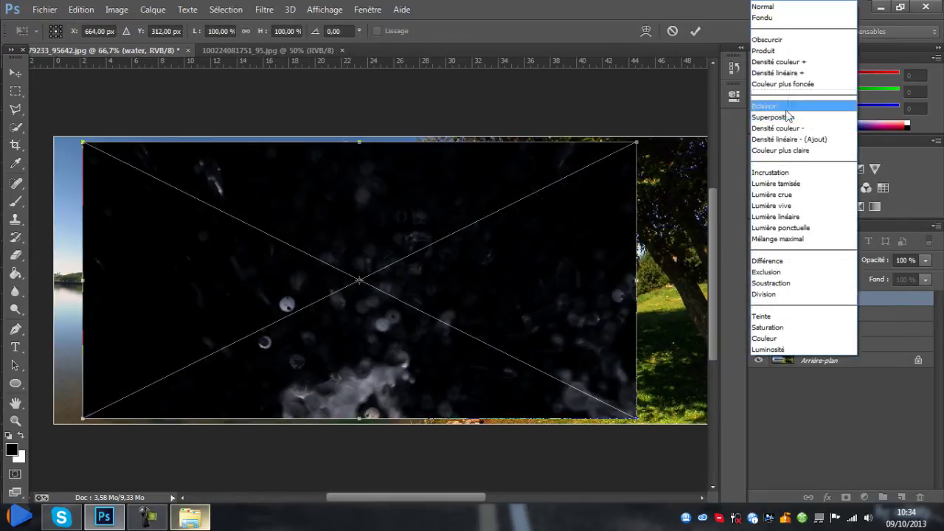
pyautogui.click(782, 107)
# Scale the water splash to about 19.67% by 33.83% and fit it around the bottle's base at the waterline
pyautogui.moveTo(636, 140); pyautogui.dragTo(281, 319)
pyautogui.moveTo(229, 362); pyautogui.dragTo(328, 272)
pyautogui.moveTo(177, 277); pyautogui.dragTo(263, 279)
pyautogui.moveTo(313, 304); pyautogui.dragTo(312, 304)
pyautogui.moveTo(359, 228); pyautogui.dragTo(345, 237)
pyautogui.press('Return')
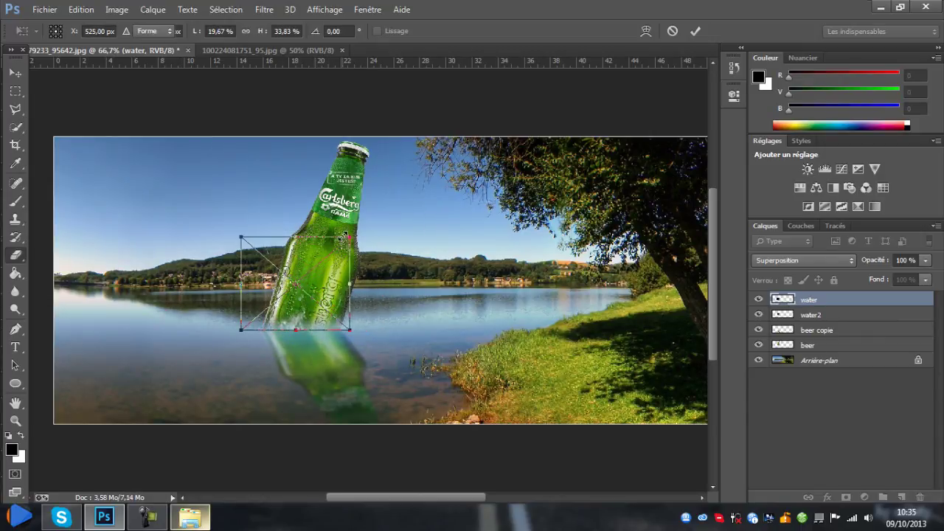
# Rasterize the water layer with the Eraser to remove splash parts overlapping the reflection
pyautogui.press('e')
pyautogui.click(324, 383)
pyautogui.click(436, 207)
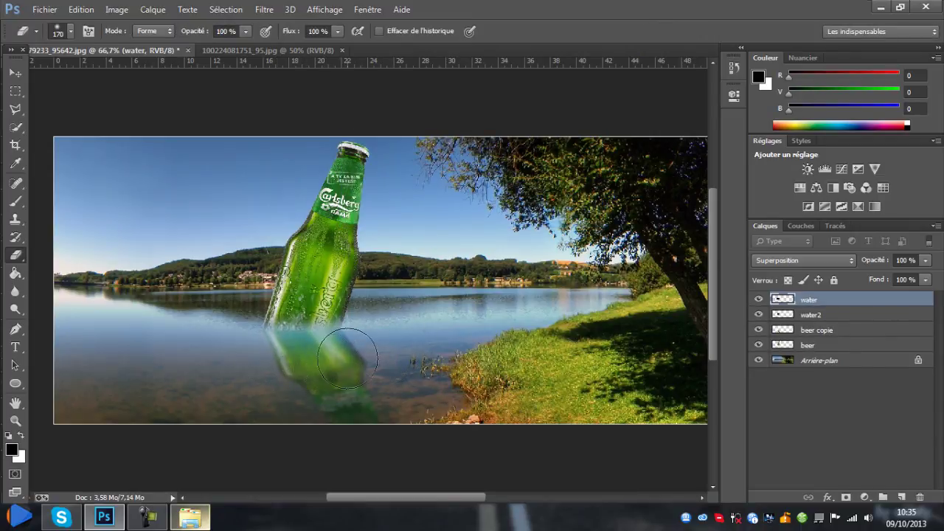
# Examine the finished bottle, splash and reflection in the lake composite at several zoom levels
pyautogui.hotkey('ctrl', '+')
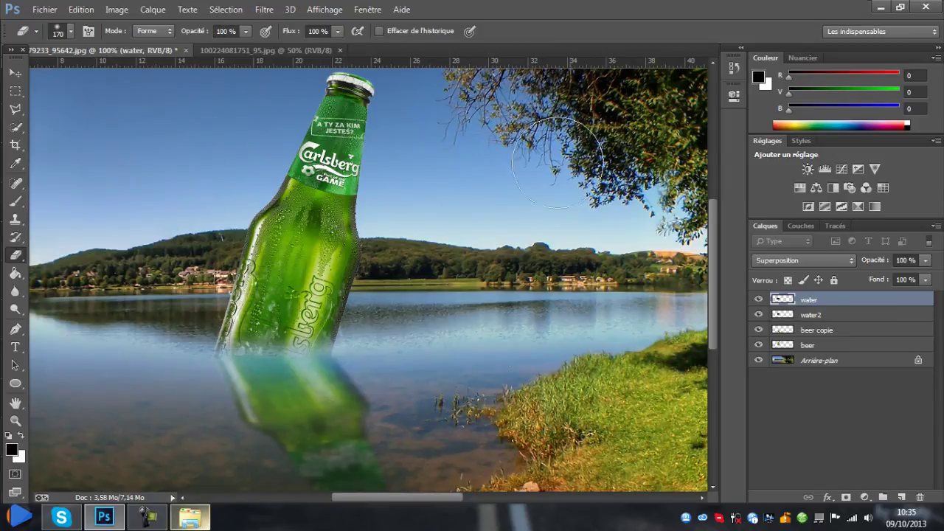
pyautogui.click(16, 73)
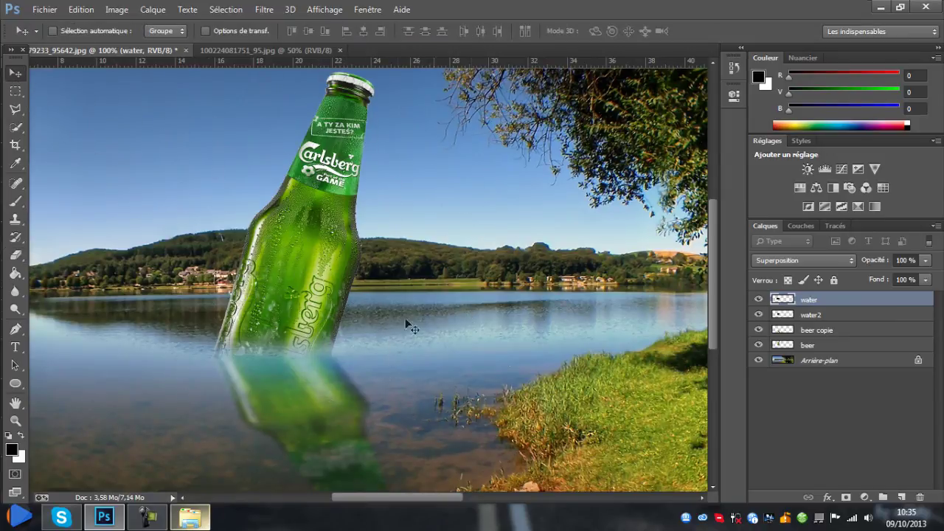
pyautogui.hotkey('ctrl', '-')
pyautogui.hotkey('ctrl', '-')
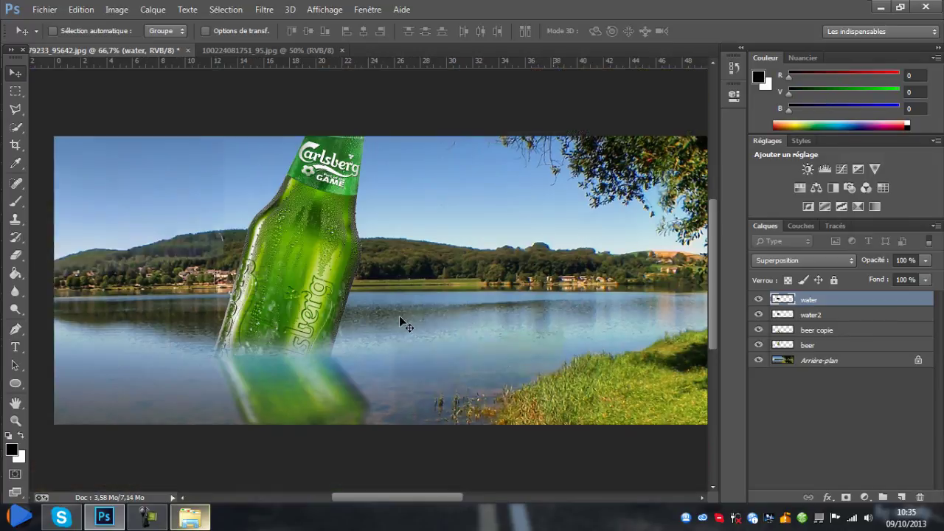
pyautogui.hotkey('ctrl', '+')
pyautogui.hotkey('ctrl', '+')
pyautogui.hotkey('ctrl', '-')
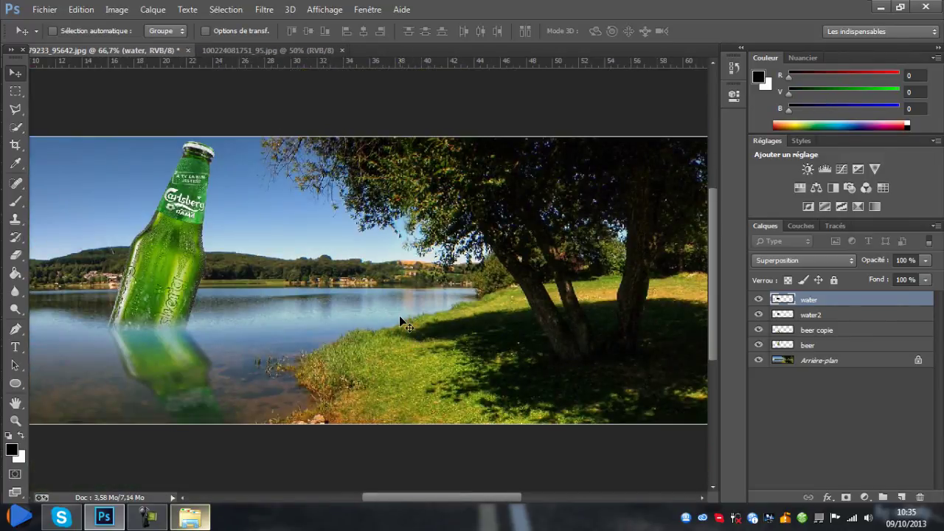
pyautogui.moveTo(461, 499); pyautogui.dragTo(435, 499)
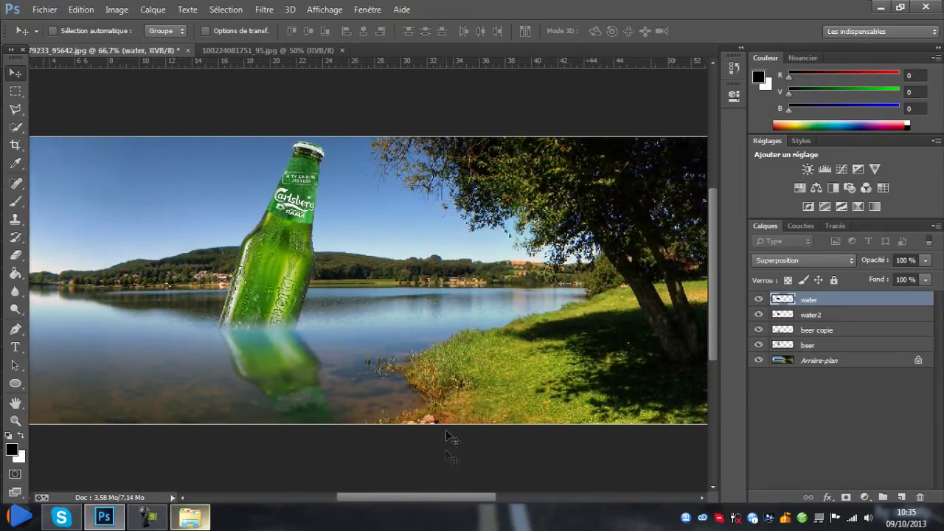
pyautogui.scroll(-2, 450, 437)
pyautogui.scroll(2, 509, 353)
pyautogui.scroll(-2, 509, 352)
pyautogui.scroll(1, 509, 353)
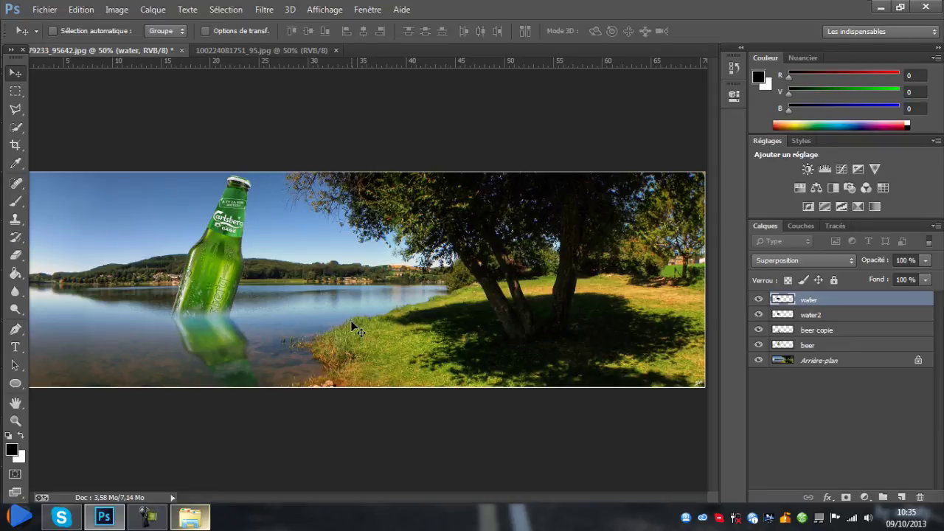
pyautogui.scroll(-1, 352, 323)
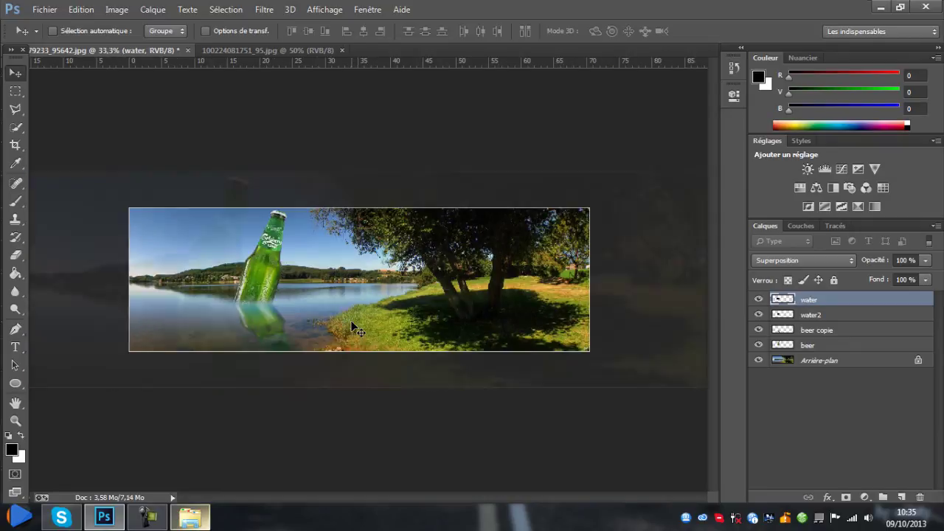
pyautogui.scroll(1, 352, 323)
pyautogui.scroll(-1, 352, 323)
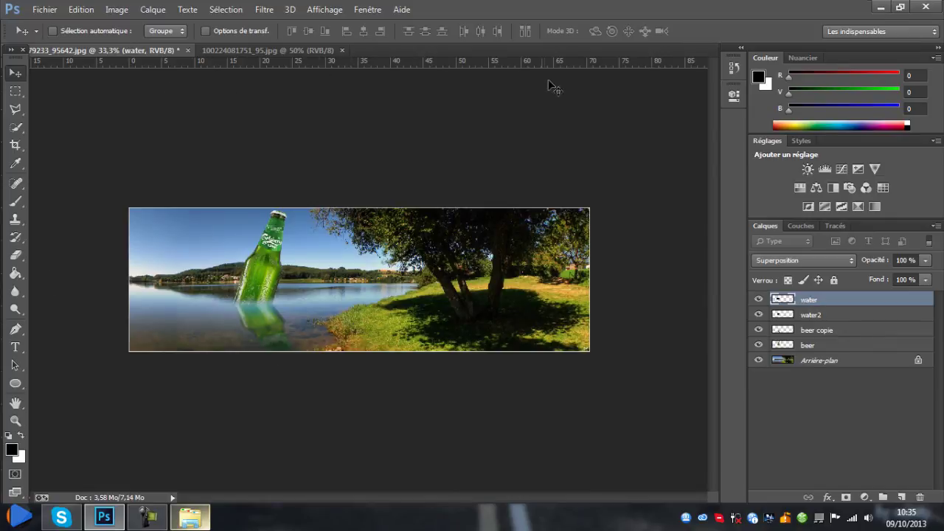
pyautogui.click(281, 50)
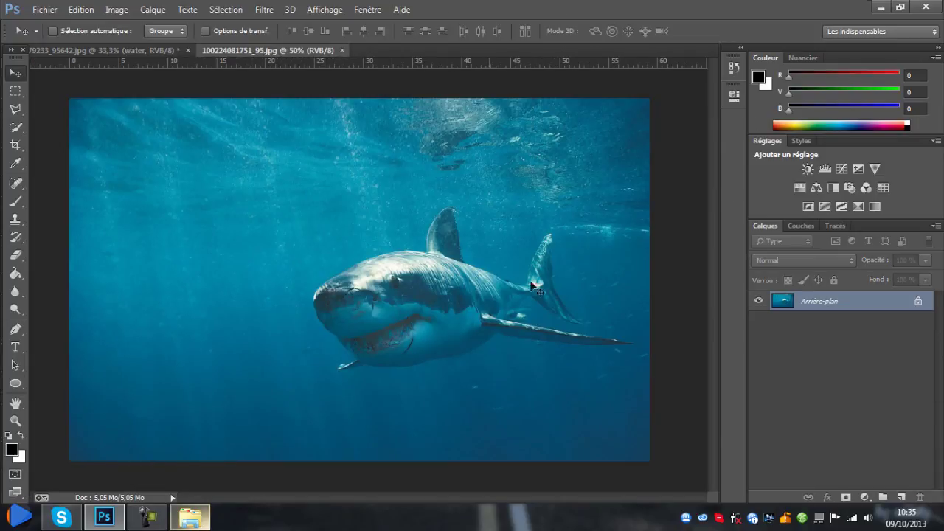
pyautogui.click(190, 517)
pyautogui.click(568, 153)
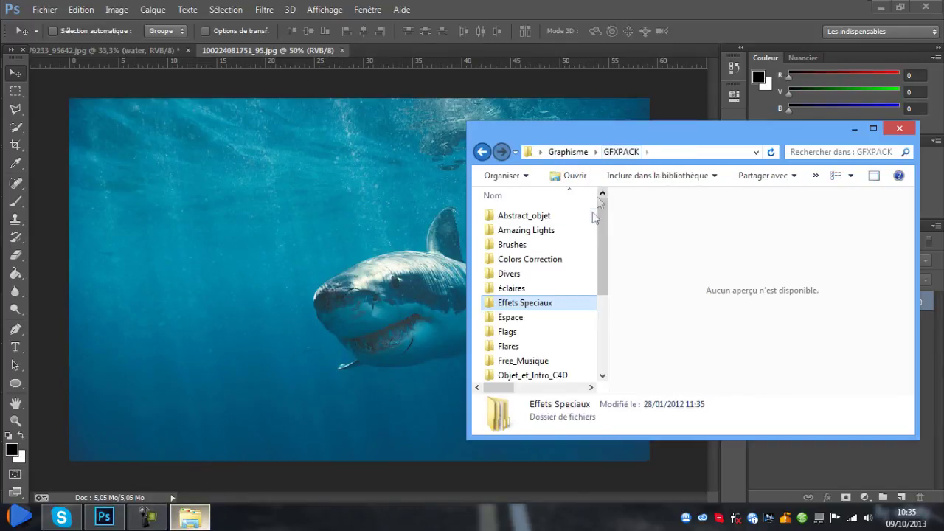
pyautogui.scroll(-3, 583, 244)
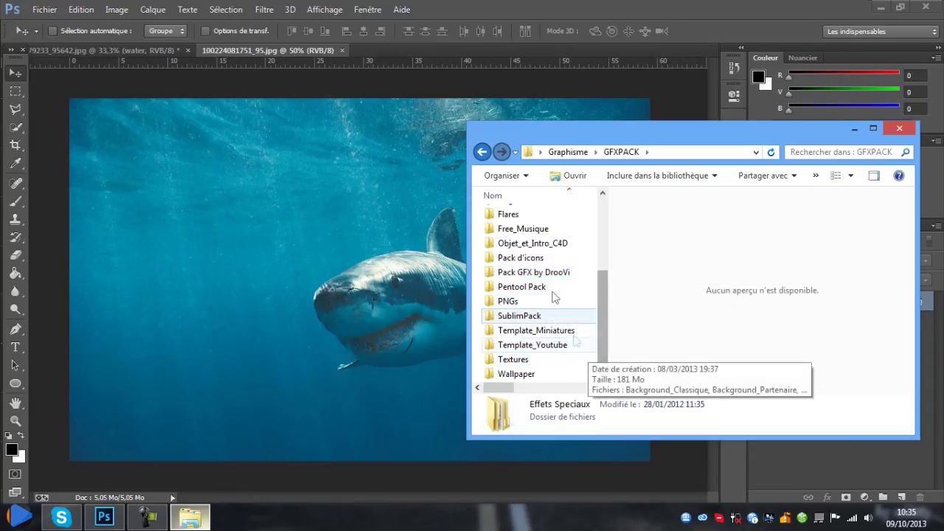
pyautogui.scroll(3, 570, 295)
pyautogui.scroll(-3, 569, 295)
pyautogui.doubleClick(570, 292)
pyautogui.scroll(-1, 575, 305)
# Place the beer image into the shark photo, shrink it to about 13%, and tilt it about 18° in front of the shark
pyautogui.click(517, 273)
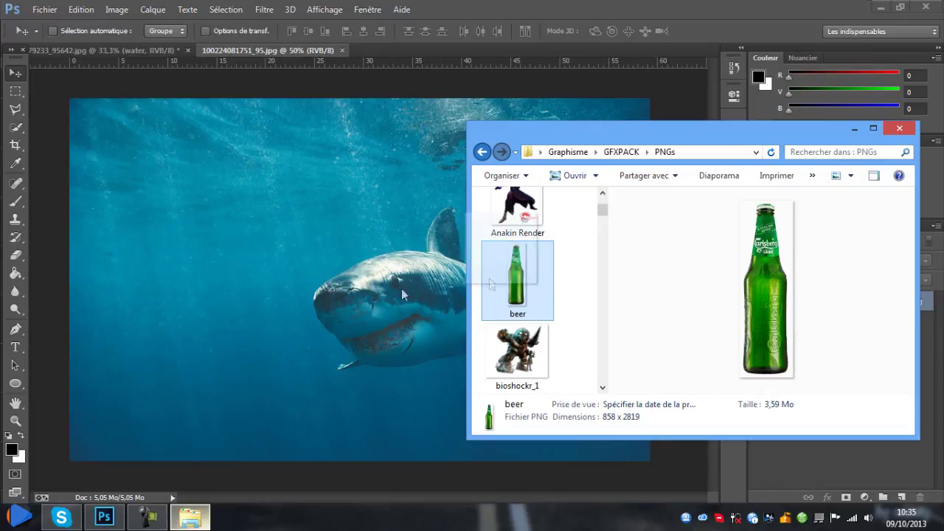
pyautogui.moveTo(516, 274); pyautogui.dragTo(239, 311)
pyautogui.moveTo(357, 226); pyautogui.dragTo(238, 226)
pyautogui.moveTo(286, 128); pyautogui.dragTo(188, 198)
pyautogui.moveTo(225, 315); pyautogui.dragTo(217, 243)
pyautogui.moveTo(332, 243); pyautogui.dragTo(343, 336)
pyautogui.moveTo(298, 193); pyautogui.dragTo(215, 271)
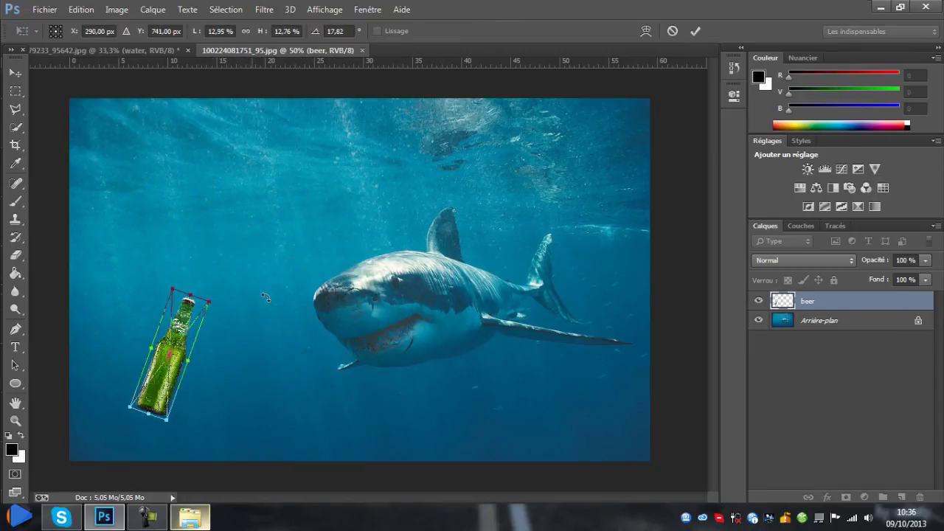
# Rotate the bottle to about 59.6°, enlarge it to about 19.87% by 16.45%, and position it below the shark's mouth
pyautogui.moveTo(266, 297); pyautogui.dragTo(286, 304)
pyautogui.moveTo(189, 375); pyautogui.dragTo(202, 382)
pyautogui.moveTo(235, 329); pyautogui.dragTo(261, 323)
pyautogui.moveTo(302, 300); pyautogui.dragTo(258, 358)
pyautogui.moveTo(337, 338); pyautogui.dragTo(341, 354)
pyautogui.moveTo(248, 351); pyautogui.dragTo(243, 372)
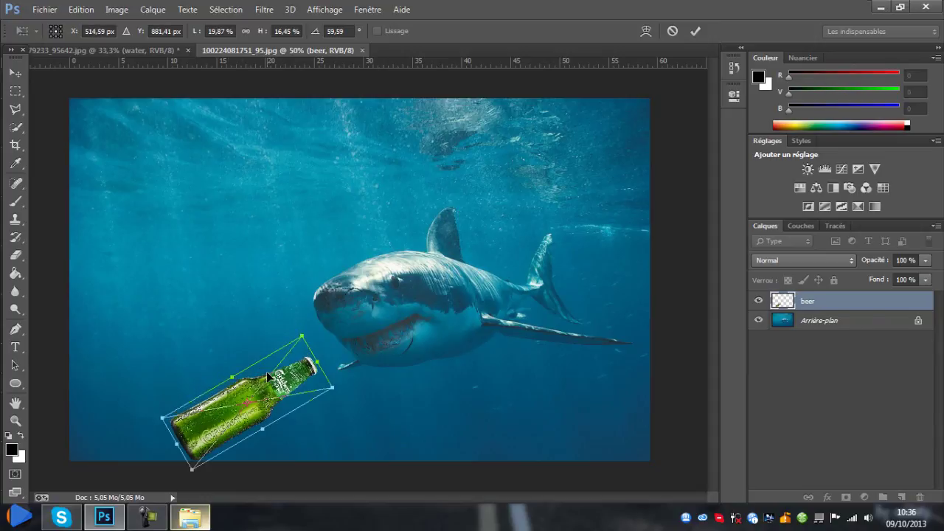
pyautogui.press('Return')
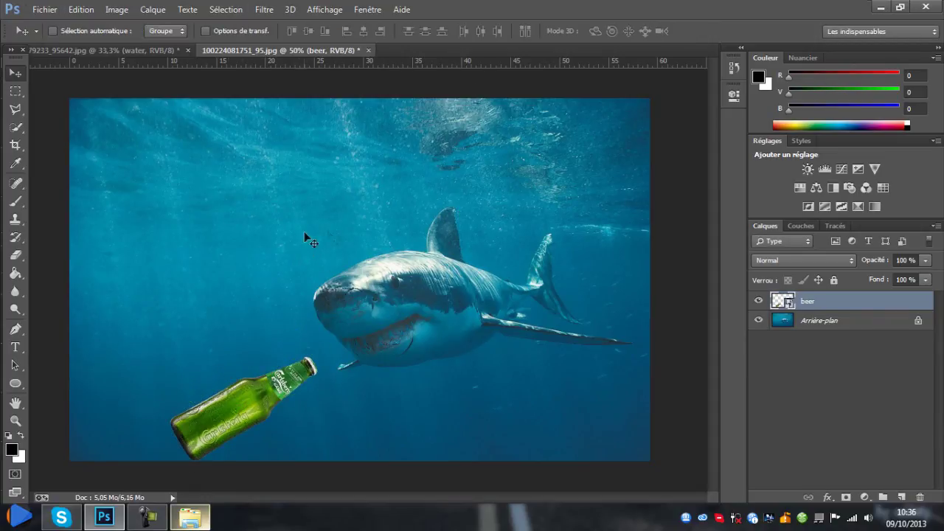
# Try the beer layer at about 12% opacity against the water, and restore it to 100%
pyautogui.click(926, 261)
pyautogui.moveTo(897, 276); pyautogui.dragTo(864, 288)
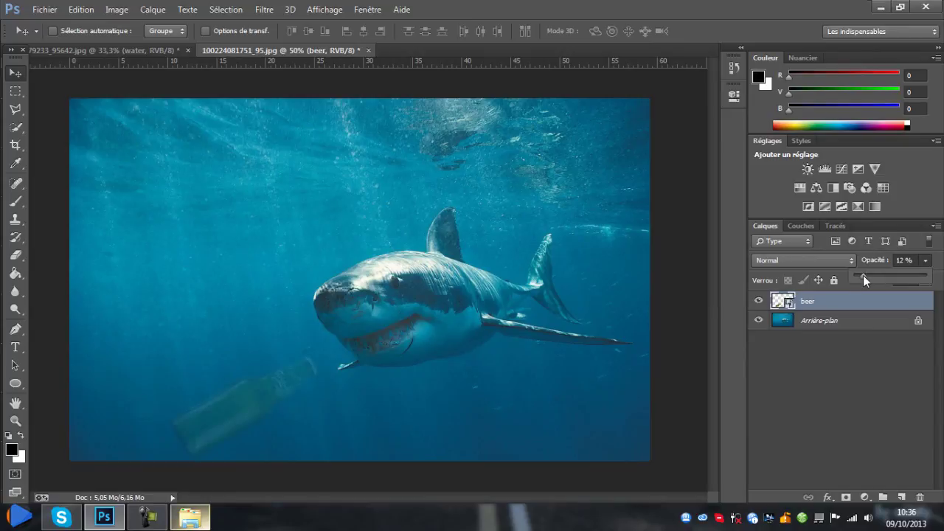
pyautogui.moveTo(922, 278)
pyautogui.mouseDown()
pyautogui.moveTo(934, 278)
pyautogui.moveTo(906, 282)
pyautogui.moveTo(928, 277)
pyautogui.mouseUp()
# Browse the PNGs folder in File Explorer for another cutout and preview the PurpleDancerRender image
pyautogui.click(190, 517)
pyautogui.click(532, 333)
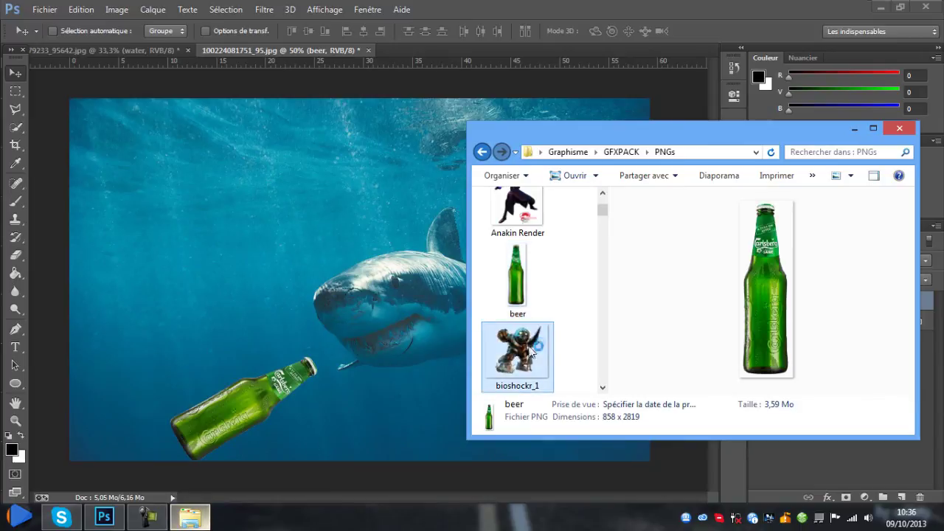
pyautogui.scroll(-10, 583, 218)
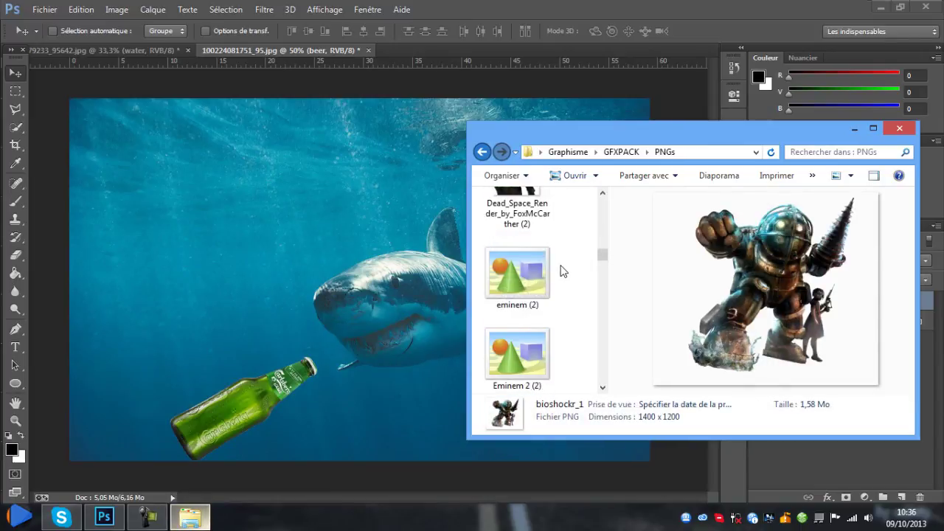
pyautogui.scroll(-10, 560, 271)
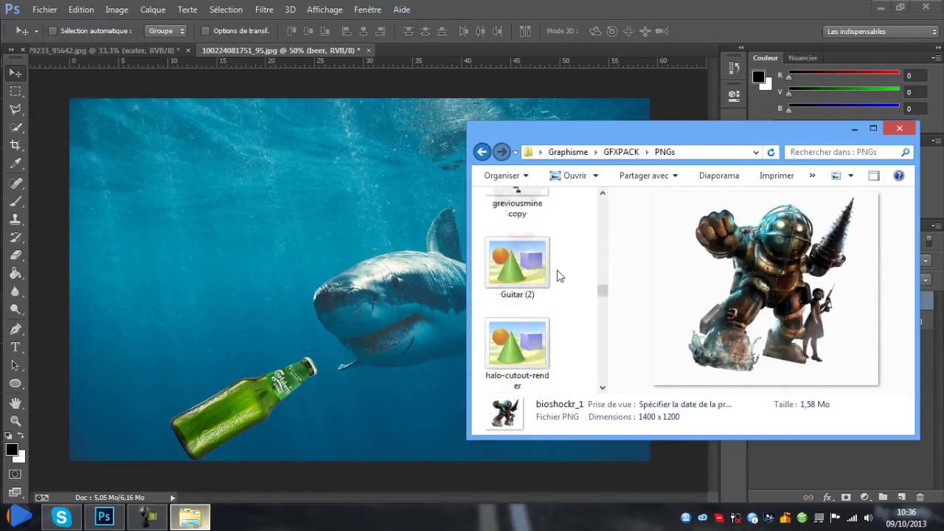
pyautogui.moveTo(601, 306); pyautogui.dragTo(603, 322)
pyautogui.click(520, 284)
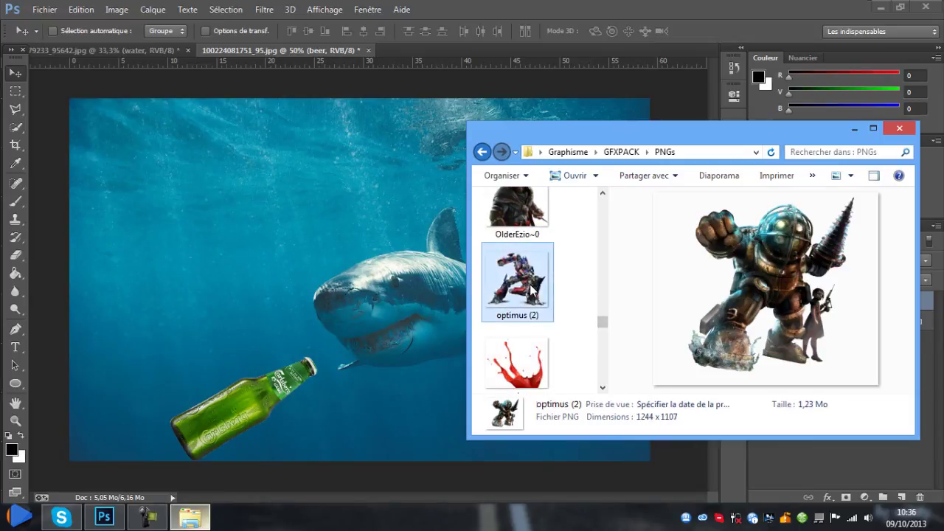
pyautogui.click(520, 374)
pyautogui.moveTo(599, 329)
pyautogui.mouseDown()
pyautogui.moveTo(603, 345)
pyautogui.moveTo(602, 336)
pyautogui.mouseUp()
pyautogui.click(539, 229)
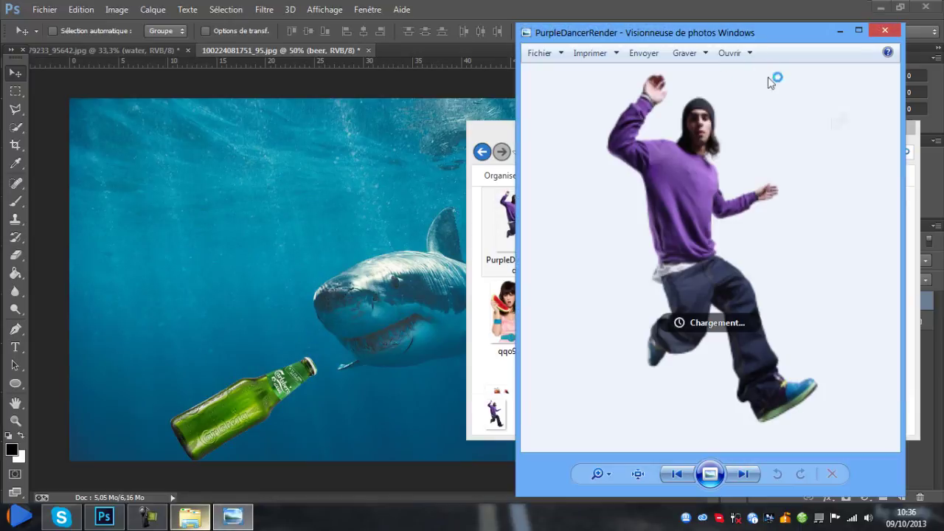
pyautogui.click(883, 31)
# Place the PurpleDancerRender image in front of the shark's nose and stack the beer layer above it
pyautogui.click(236, 344)
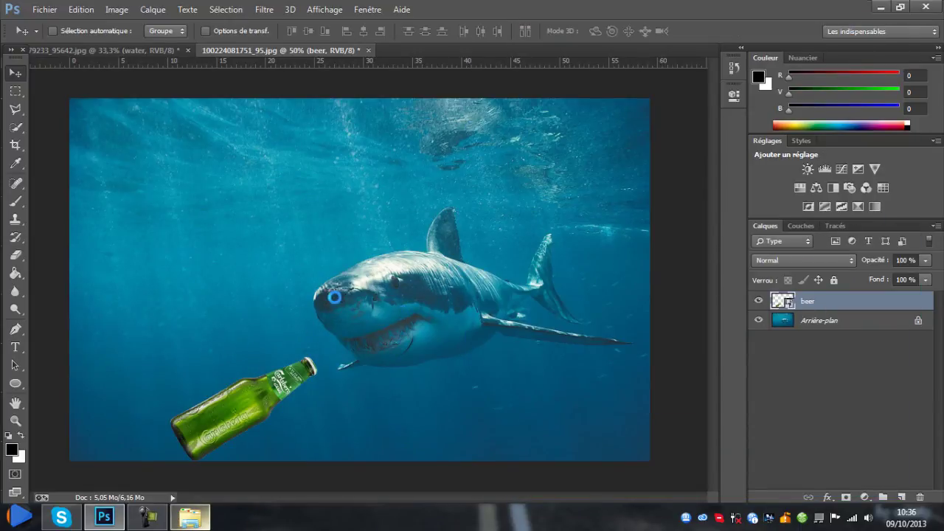
pyautogui.moveTo(416, 257); pyautogui.dragTo(299, 289)
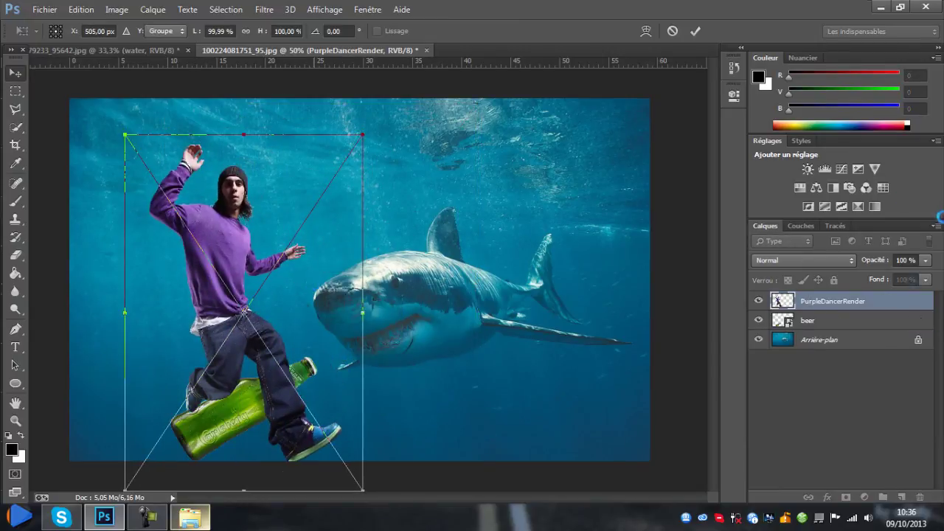
pyautogui.click(841, 325)
pyautogui.keyDown('shift'); pyautogui.click(852, 301); pyautogui.keyUp('shift')
pyautogui.moveTo(851, 301); pyautogui.dragTo(852, 293)
# Lower the beer layer's opacity to 28% over the dancer
pyautogui.click(926, 260)
pyautogui.moveTo(926, 278); pyautogui.dragTo(874, 280)
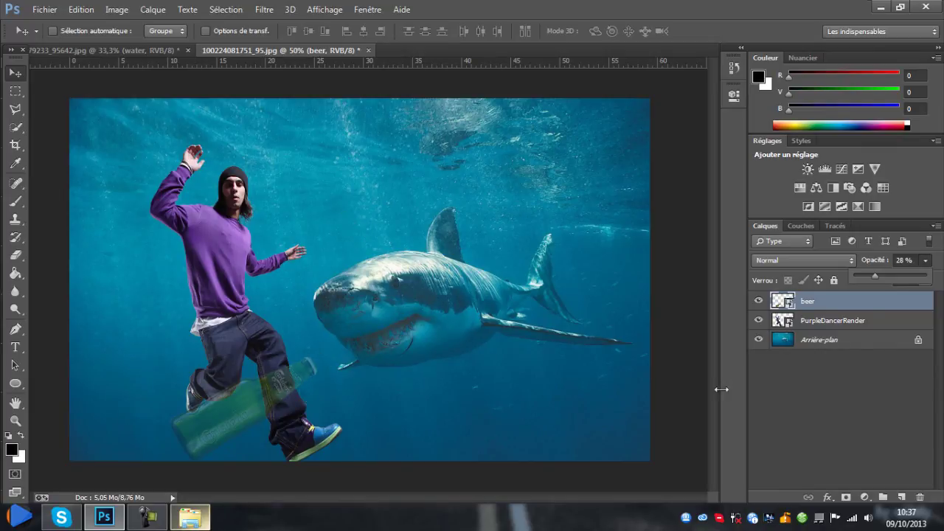
pyautogui.click(815, 322)
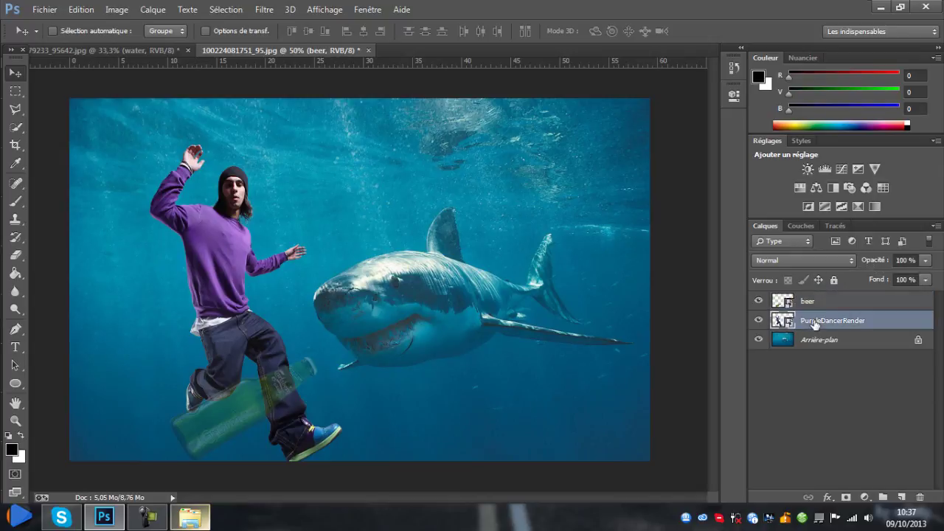
pyautogui.click(849, 302)
# Delete the PurpleDancerRender layer and restore the beer layer's opacity to 100%
pyautogui.click(849, 320)
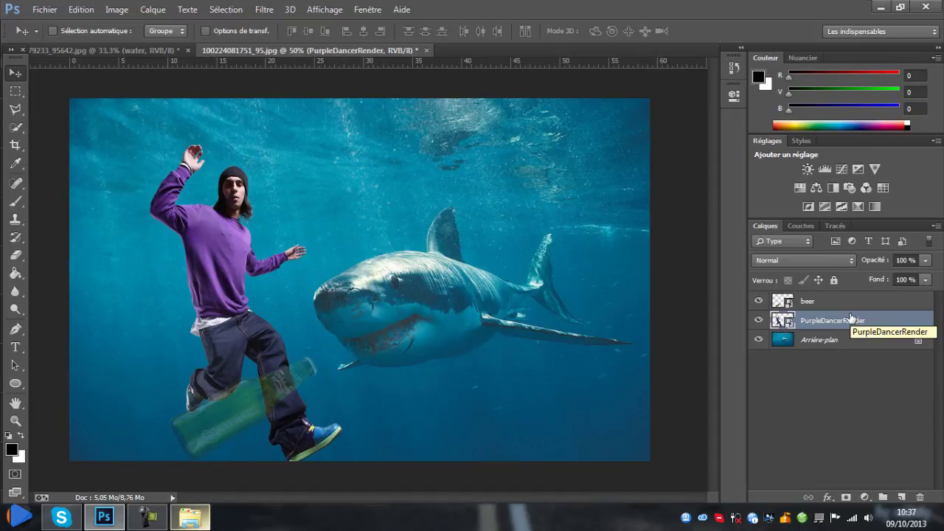
pyautogui.press('Delete')
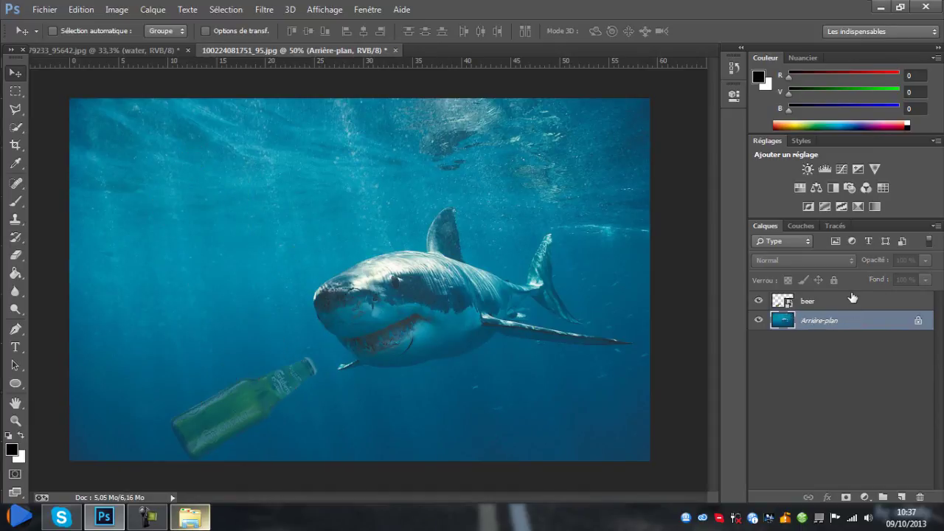
pyautogui.click(852, 300)
pyautogui.click(924, 261)
pyautogui.moveTo(906, 281); pyautogui.dragTo(941, 276)
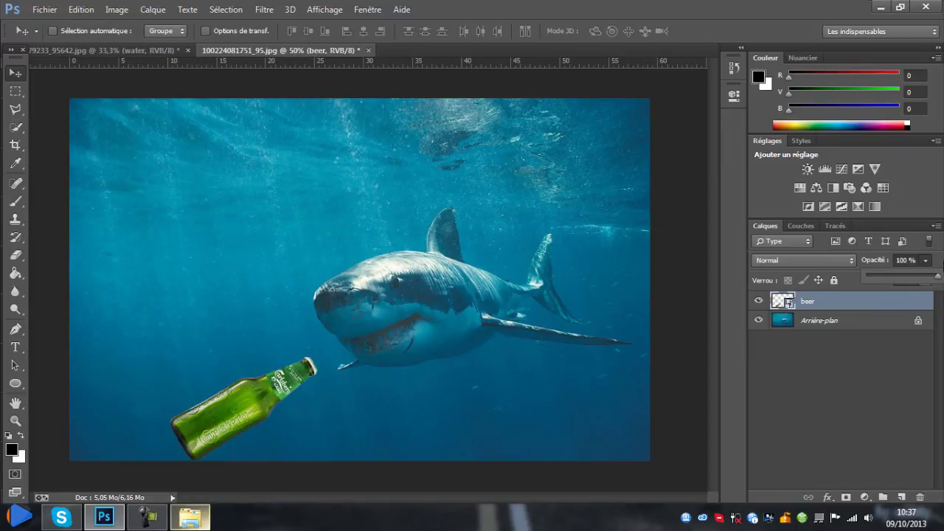
pyautogui.click(847, 359)
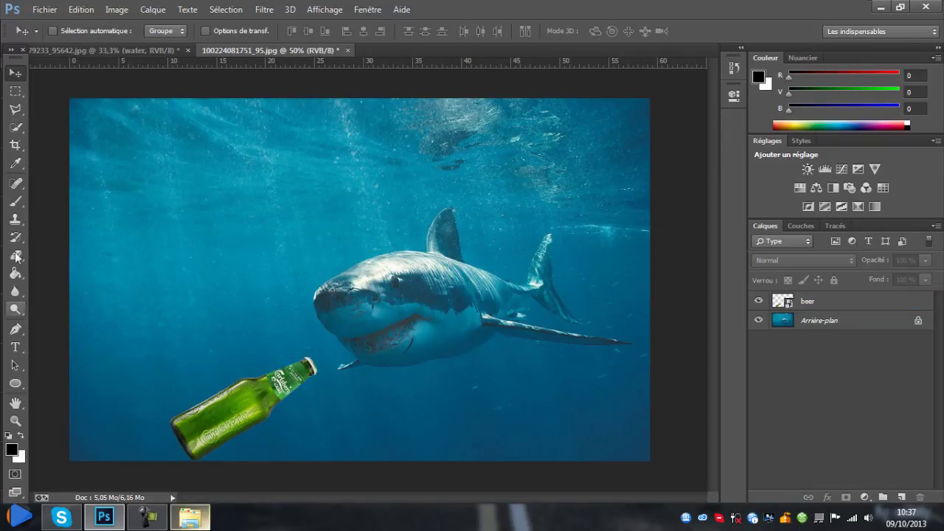
# Add a black-to-white linear gradient overlay to the beer layer and reduce its opacity to about 34%
pyautogui.click(855, 304)
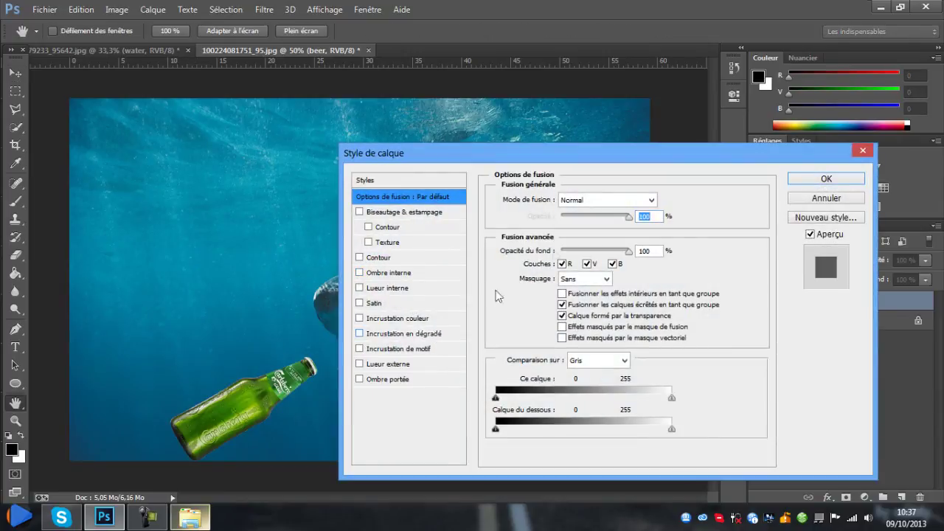
pyautogui.click(403, 334)
pyautogui.moveTo(606, 219); pyautogui.dragTo(579, 220)
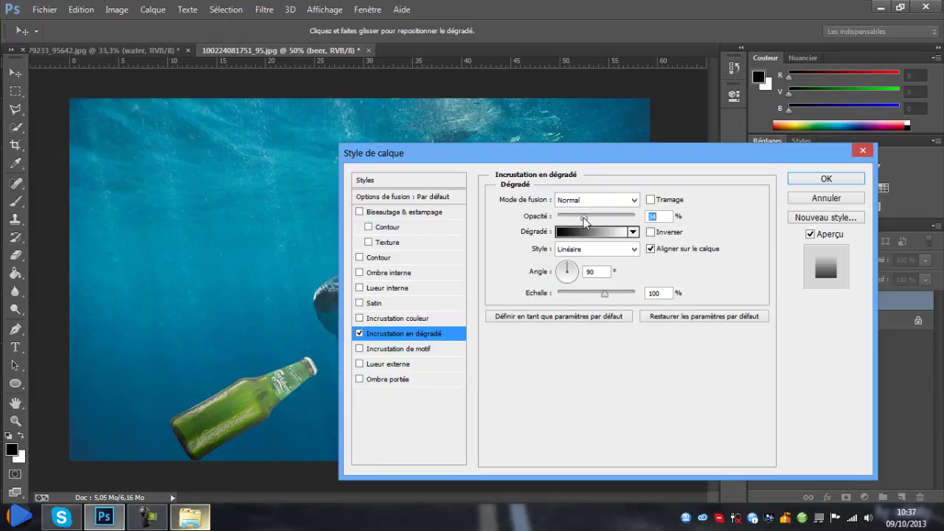
pyautogui.moveTo(583, 153); pyautogui.dragTo(935, 208)
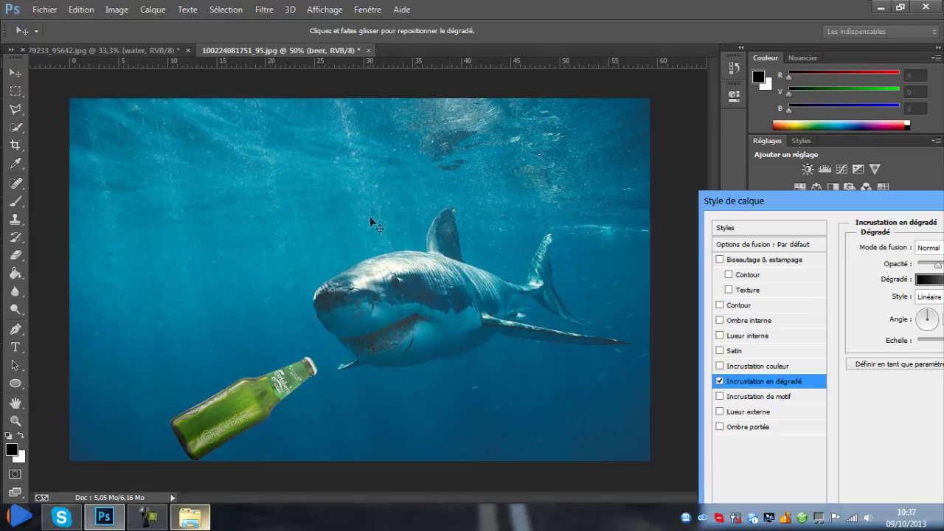
# Reposition the gradient across the bottle, fine-tune the overlay's opacity, and apply the layer style
pyautogui.moveTo(371, 220); pyautogui.dragTo(418, 316)
pyautogui.moveTo(814, 213); pyautogui.dragTo(361, 81)
pyautogui.moveTo(477, 135); pyautogui.dragTo(473, 137)
pyautogui.moveTo(517, 75); pyautogui.dragTo(658, 109)
pyautogui.moveTo(616, 169)
pyautogui.mouseDown()
pyautogui.moveTo(674, 168)
pyautogui.moveTo(618, 170)
pyautogui.mouseUp()
pyautogui.click(872, 128)
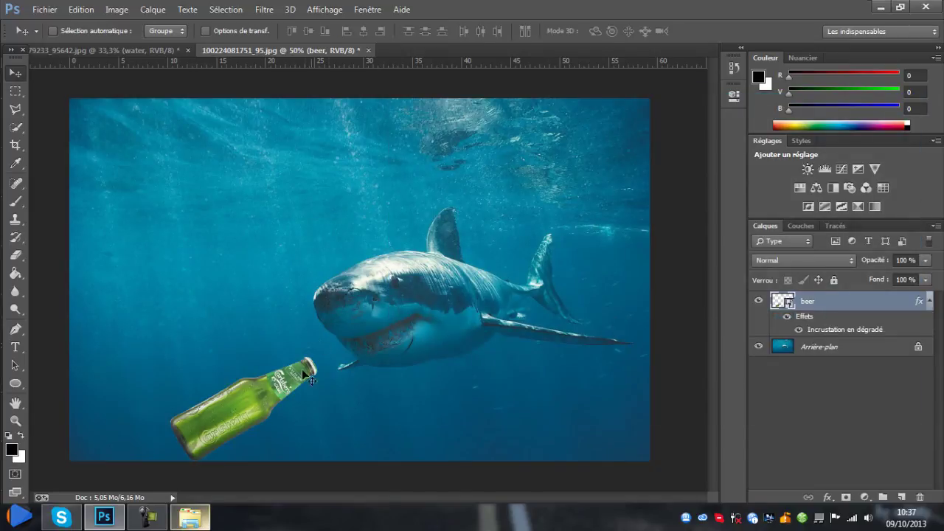
# Create a new layer above the beer layer and set up a soft 260 px brush
pyautogui.click(901, 497)
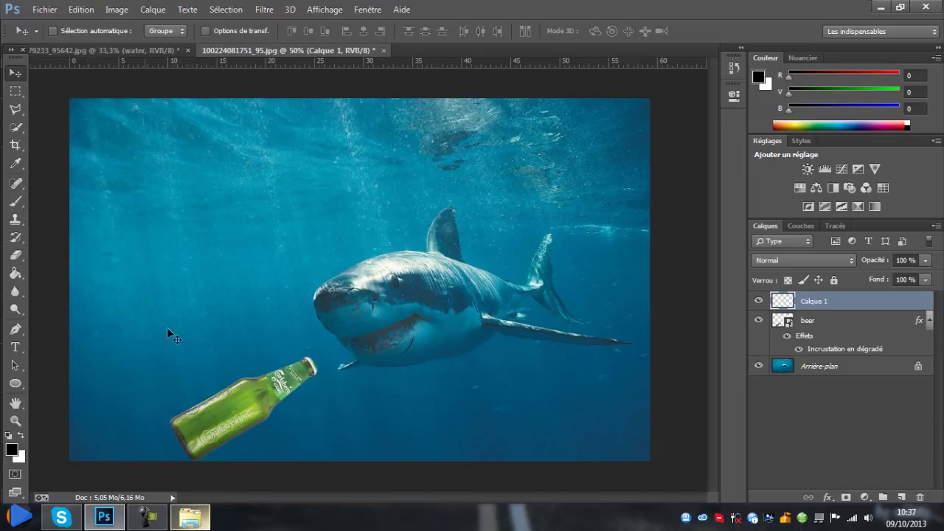
pyautogui.click(16, 200)
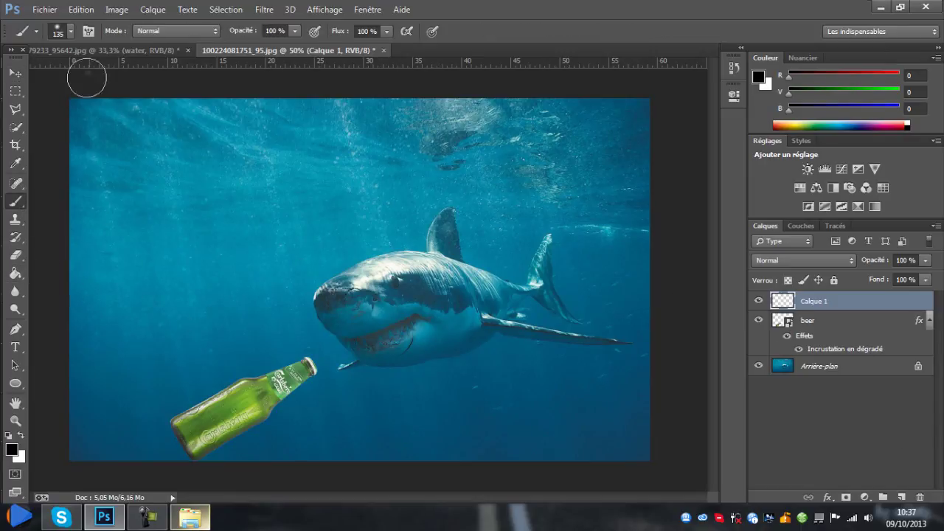
pyautogui.click(57, 31)
pyautogui.moveTo(135, 76); pyautogui.dragTo(141, 77)
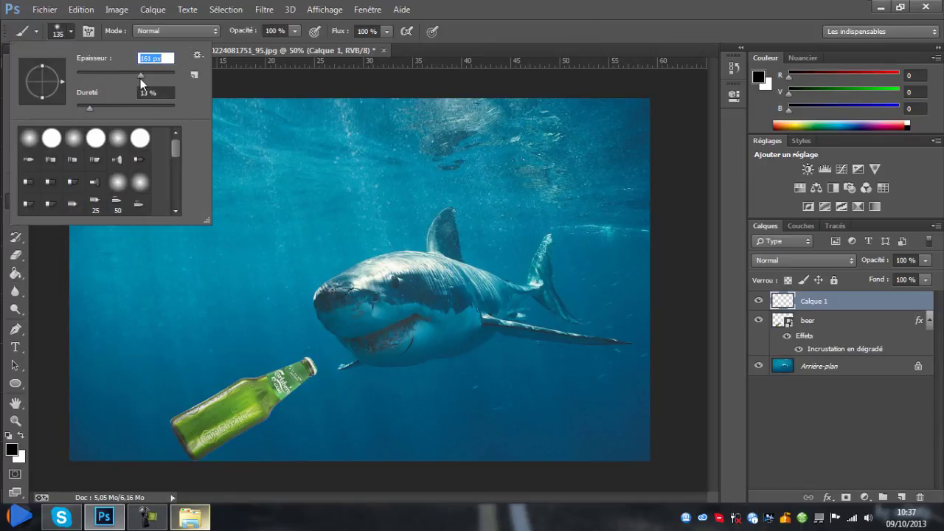
pyautogui.moveTo(89, 107); pyautogui.dragTo(87, 108)
pyautogui.click(36, 262)
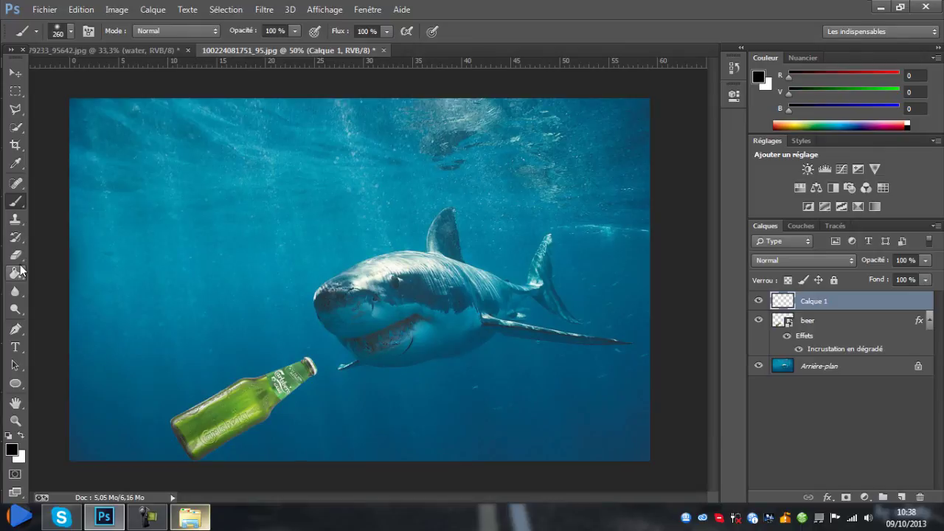
# Sample the blue of the water near the shark and brighten it to #009ddc as the foreground color
pyautogui.click(11, 449)
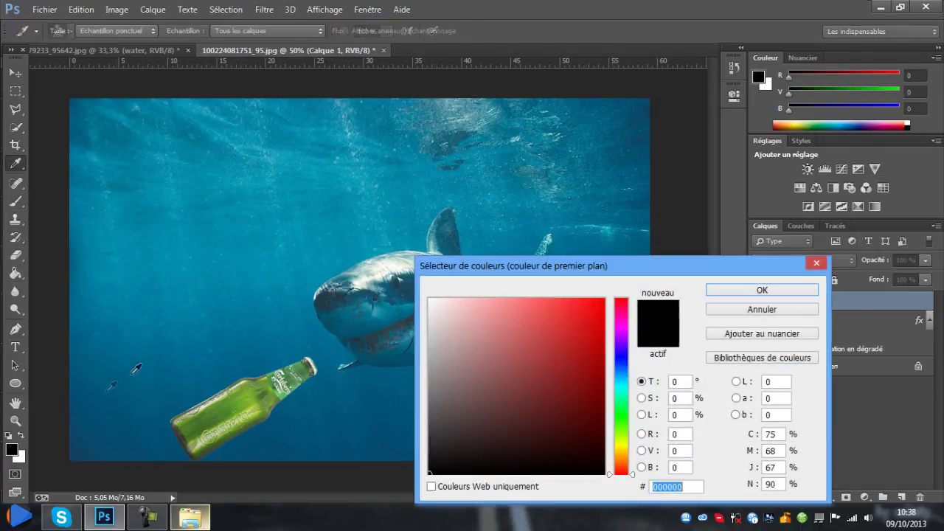
pyautogui.moveTo(589, 263); pyautogui.dragTo(640, 240)
pyautogui.click(387, 385)
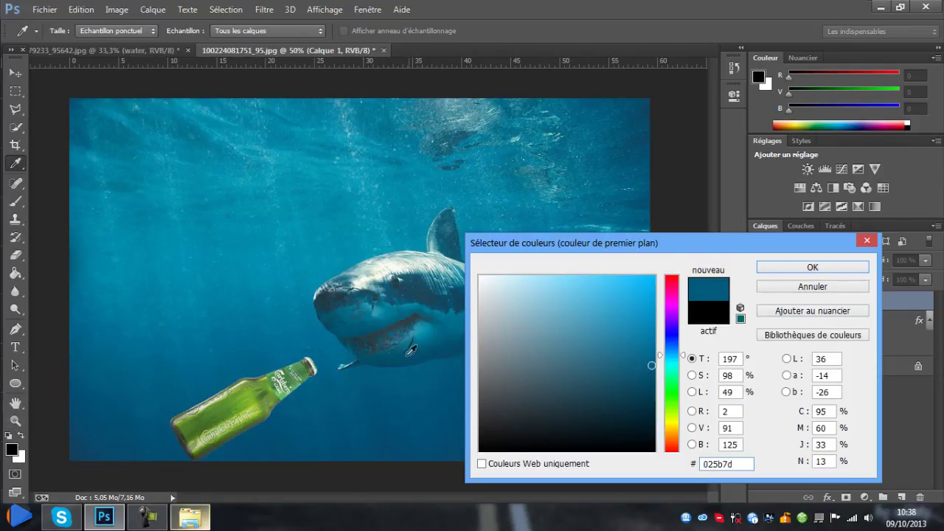
pyautogui.click(330, 376)
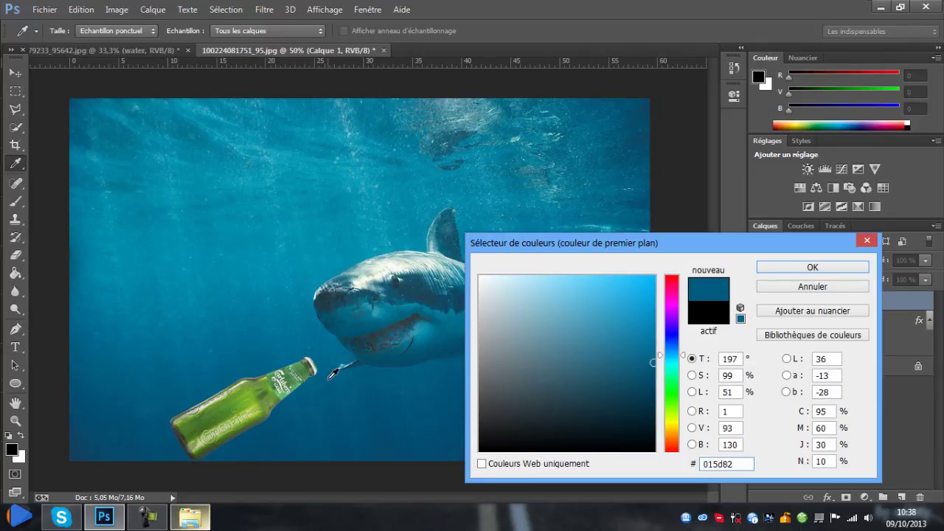
pyautogui.moveTo(652, 362); pyautogui.dragTo(655, 304)
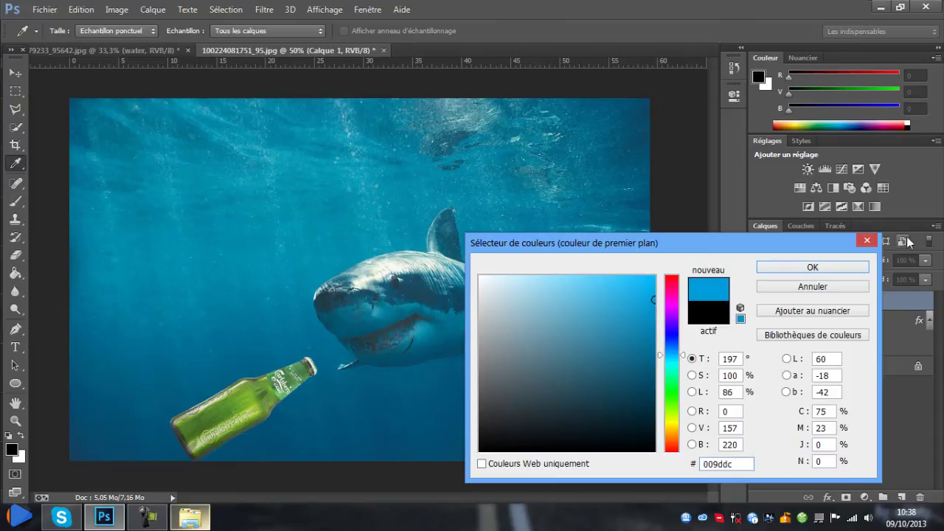
pyautogui.click(853, 267)
# Paint blue over the whole bottle on Calque 1 and clip that layer to the beer layer
pyautogui.press('b')
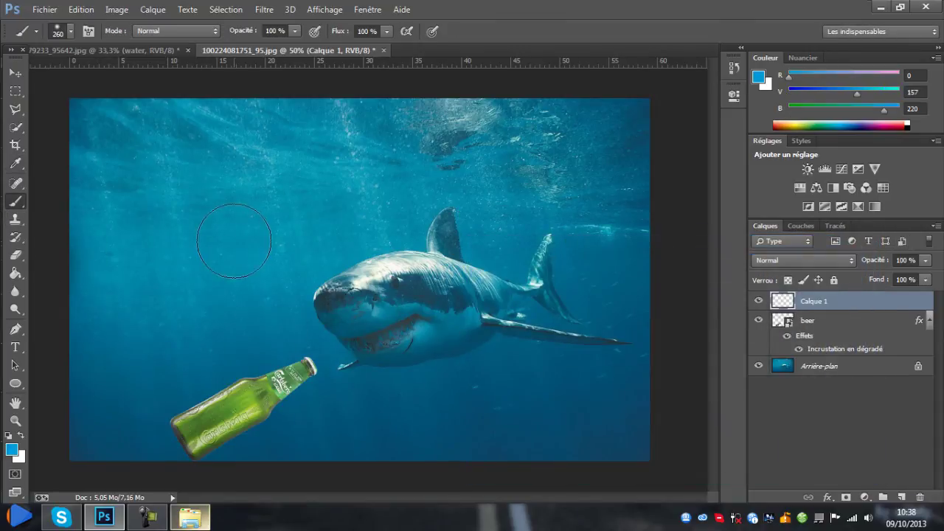
pyautogui.moveTo(325, 332)
pyautogui.mouseDown()
pyautogui.moveTo(126, 399)
pyautogui.moveTo(338, 377)
pyautogui.moveTo(190, 438)
pyautogui.moveTo(319, 390)
pyautogui.moveTo(347, 391)
pyautogui.mouseUp()
pyautogui.moveTo(183, 443)
pyautogui.mouseDown()
pyautogui.moveTo(286, 368)
pyautogui.moveTo(395, 371)
pyautogui.moveTo(366, 403)
pyautogui.mouseUp()
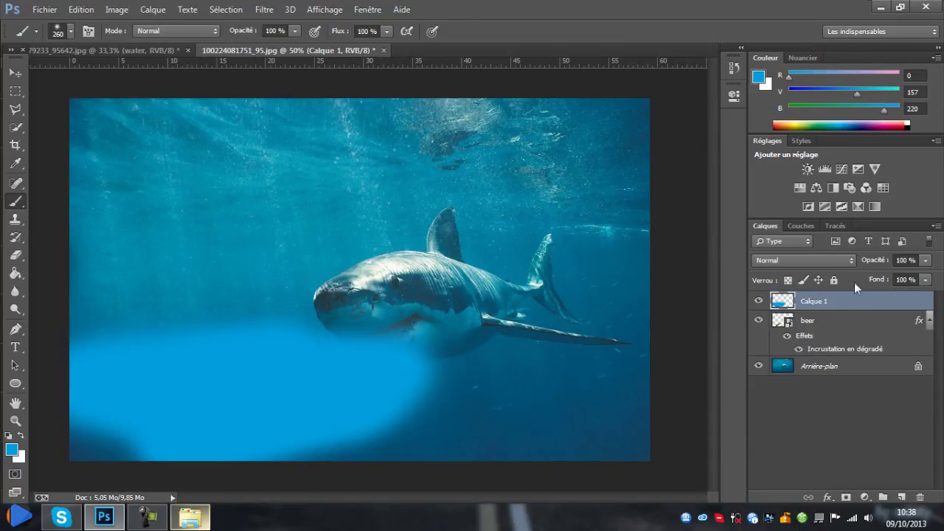
pyautogui.rightClick(873, 304)
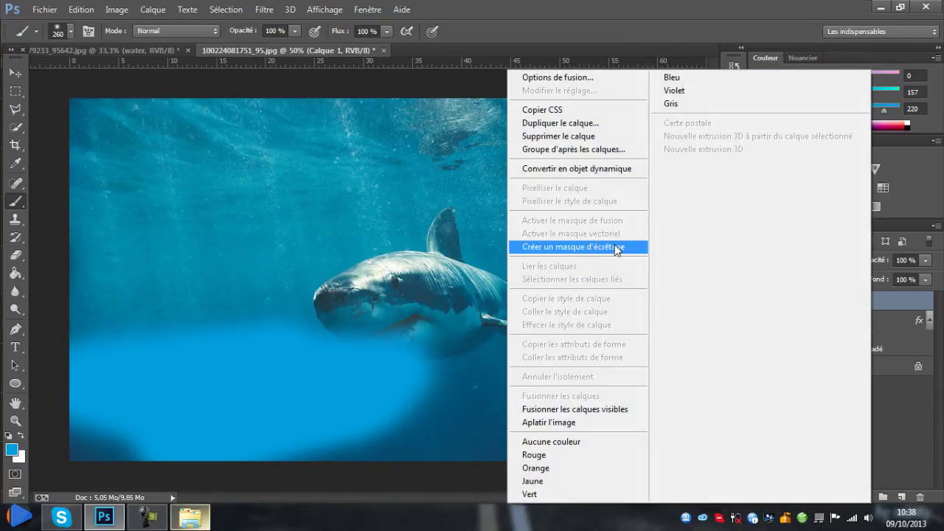
pyautogui.click(616, 250)
# Try Calque 1 at 0% opacity, and raise the blue tint to 26%
pyautogui.click(887, 322)
pyautogui.click(887, 304)
pyautogui.click(925, 261)
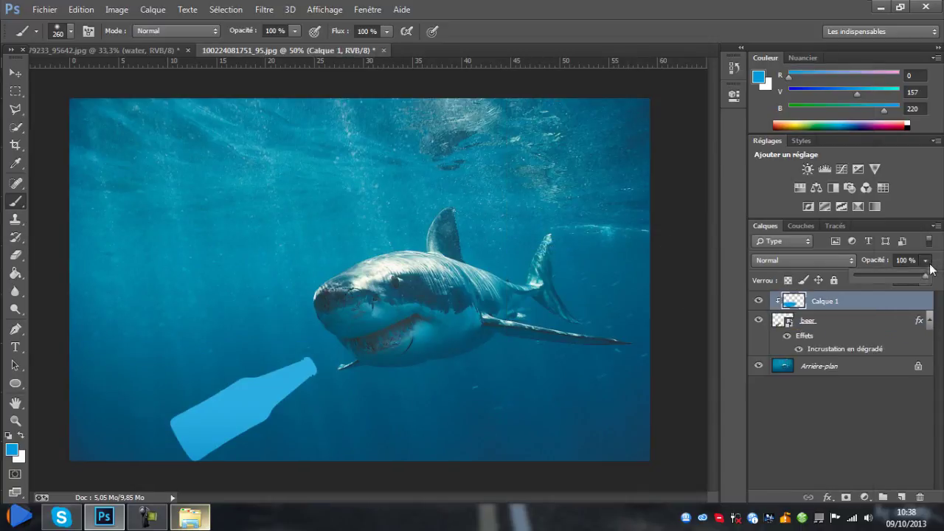
pyautogui.click(888, 277)
pyautogui.moveTo(863, 284); pyautogui.dragTo(852, 285)
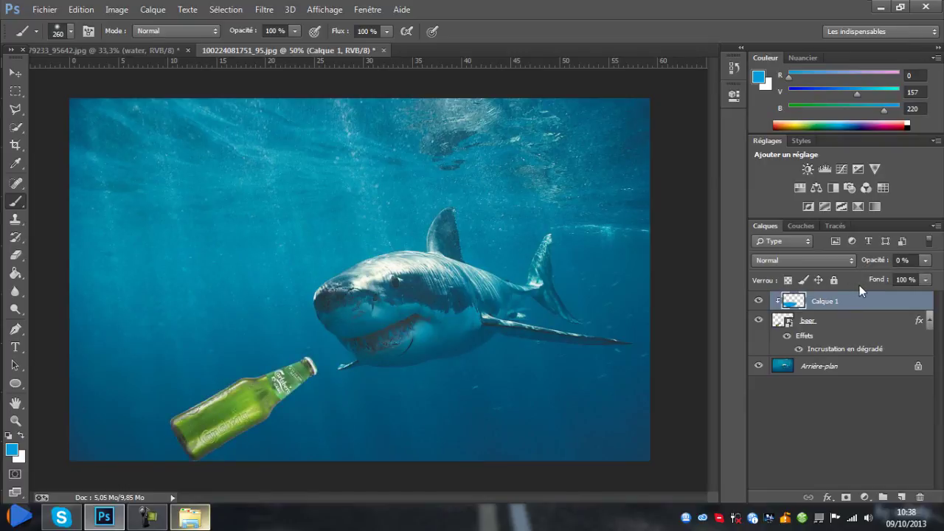
pyautogui.click(925, 261)
pyautogui.moveTo(901, 274); pyautogui.dragTo(882, 276)
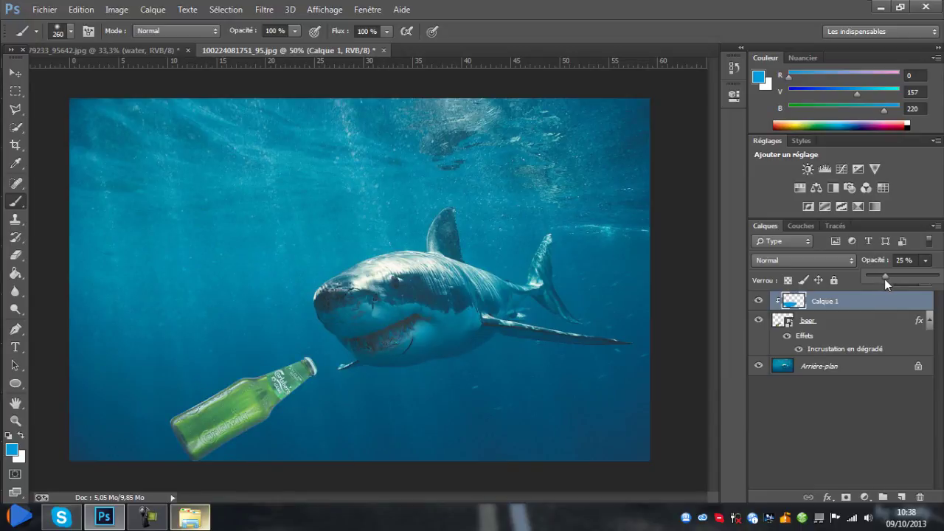
pyautogui.moveTo(894, 280)
pyautogui.mouseDown()
pyautogui.moveTo(909, 279)
pyautogui.moveTo(897, 286)
pyautogui.mouseUp()
pyautogui.click(811, 380)
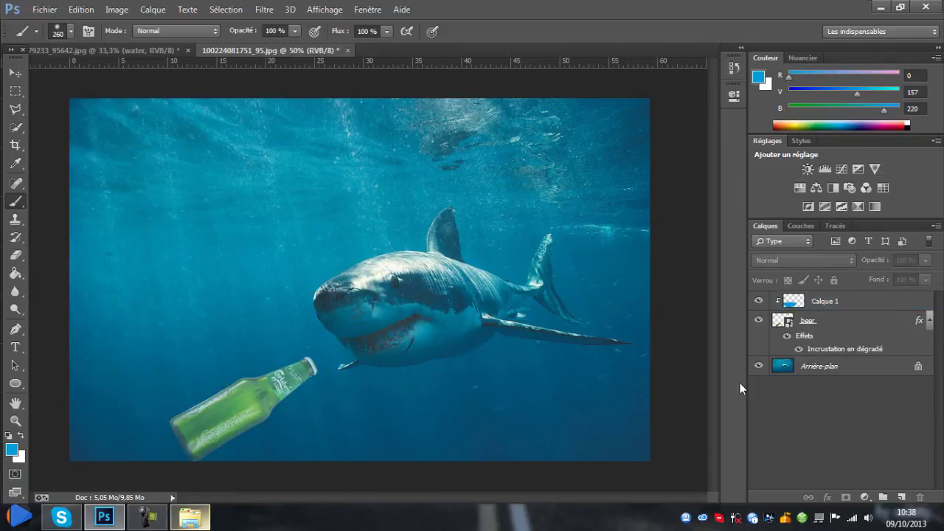
# Reduce the blue tint layer Calque 1 to 18% opacity
pyautogui.click(893, 301)
pyautogui.click(896, 324)
pyautogui.click(911, 300)
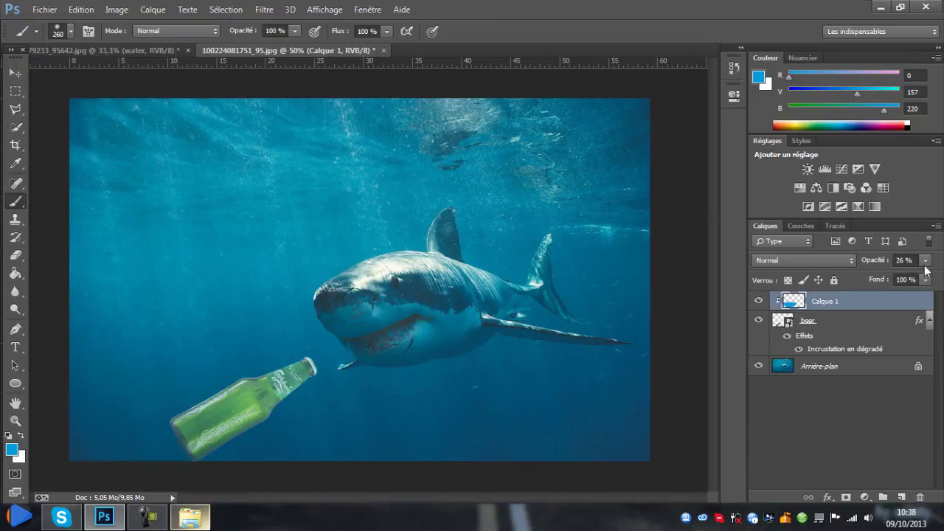
pyautogui.click(925, 259)
pyautogui.moveTo(887, 275); pyautogui.dragTo(884, 277)
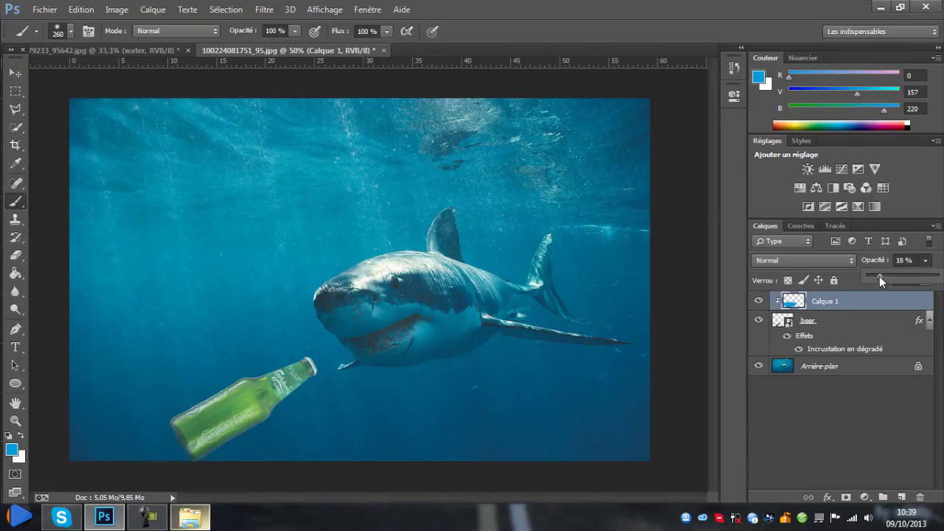
# Deselect the tint layer, then switch to the file explorer and open the Water folder under GFXPACK, Effets Speciaux
pyautogui.click(833, 426)
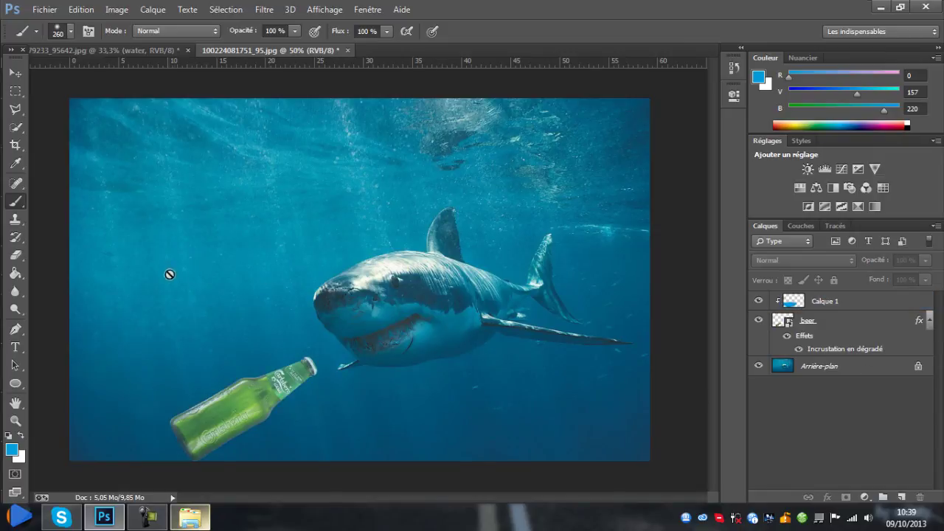
pyautogui.click(15, 73)
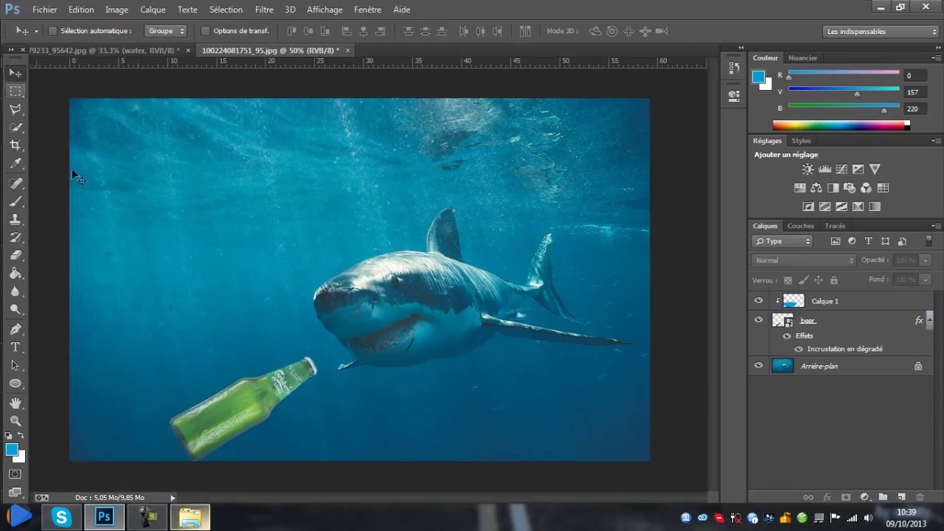
pyautogui.click(190, 517)
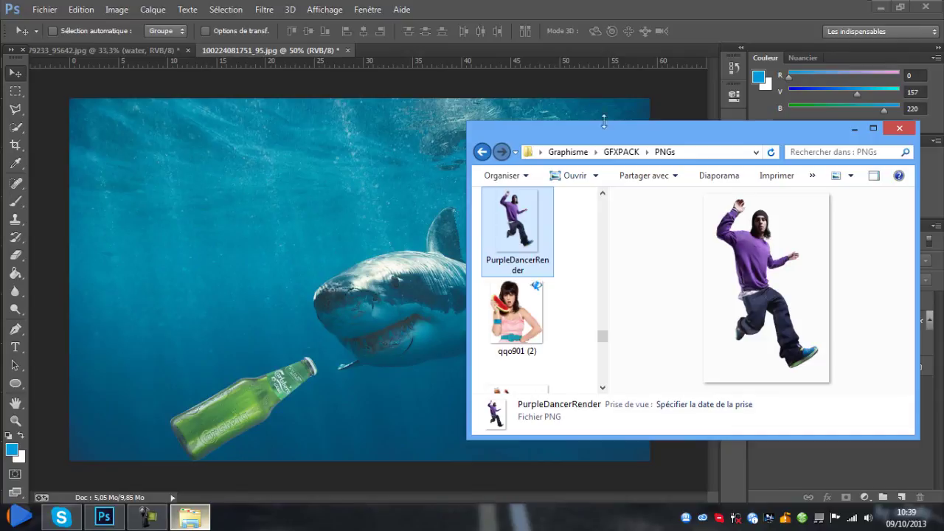
pyautogui.click(617, 155)
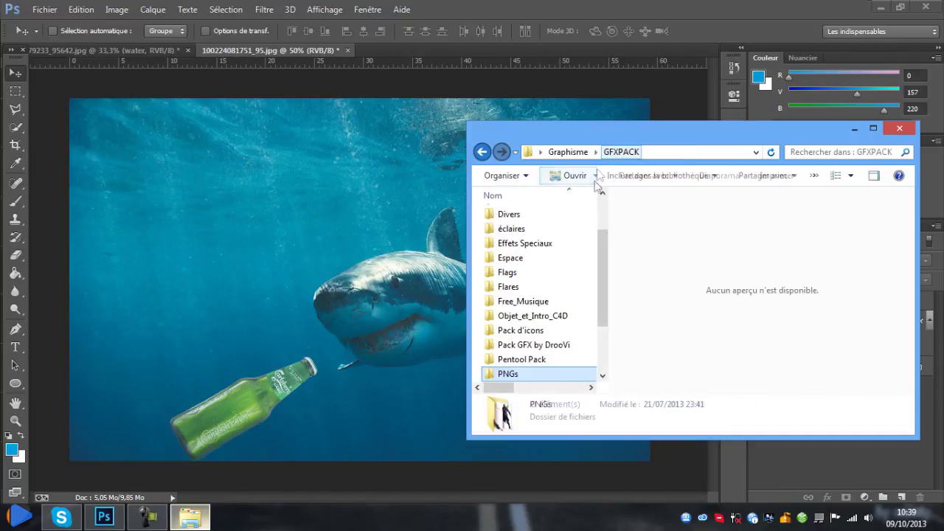
pyautogui.click(593, 258)
pyautogui.moveTo(598, 272)
pyautogui.mouseDown()
pyautogui.moveTo(598, 284)
pyautogui.moveTo(598, 257)
pyautogui.mouseUp()
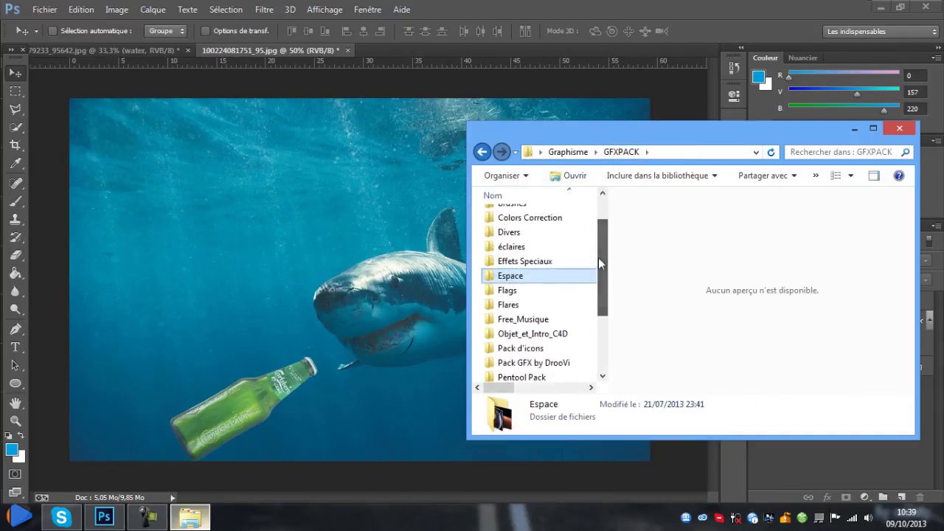
pyautogui.scroll(-2, 581, 268)
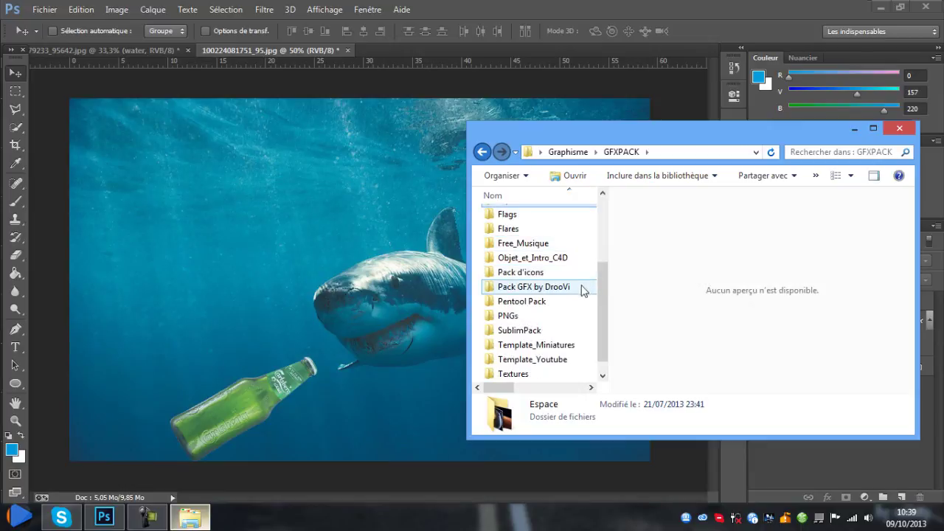
pyautogui.scroll(3, 582, 291)
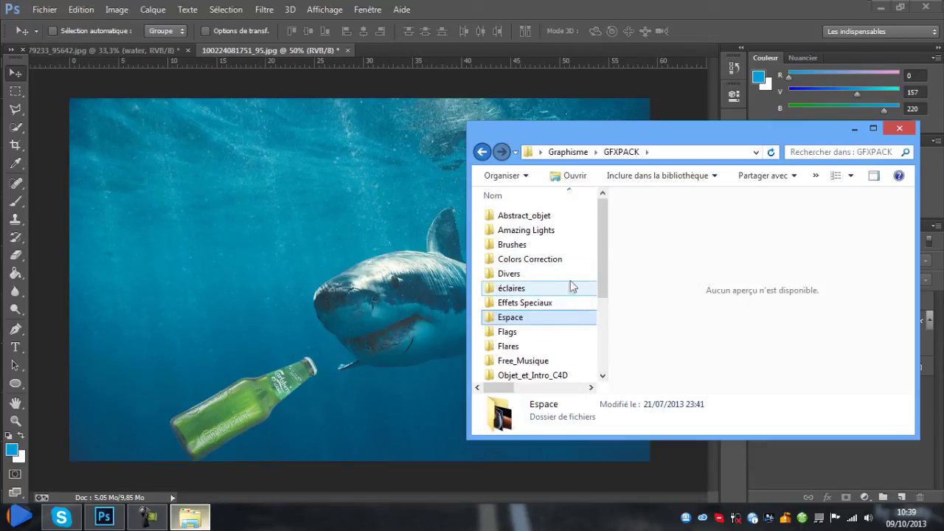
pyautogui.scroll(-1, 559, 341)
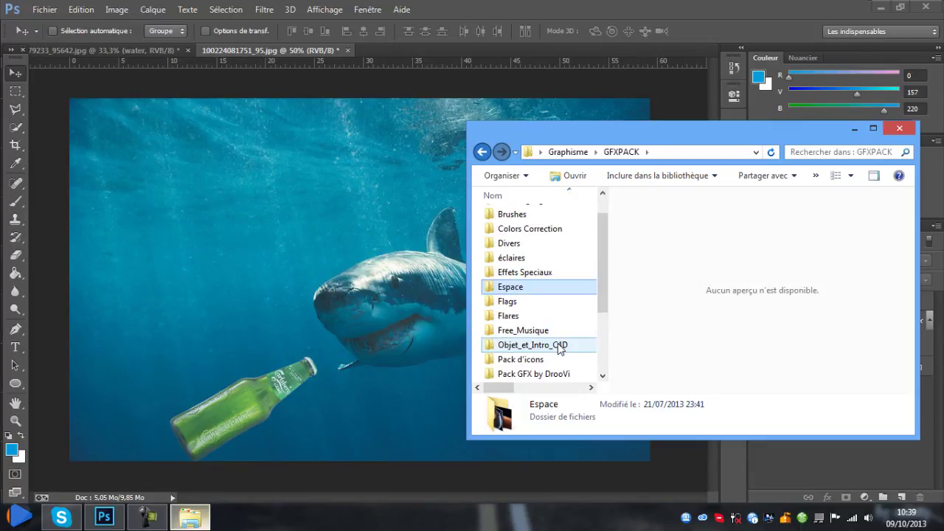
pyautogui.scroll(1, 571, 274)
pyautogui.click(566, 278)
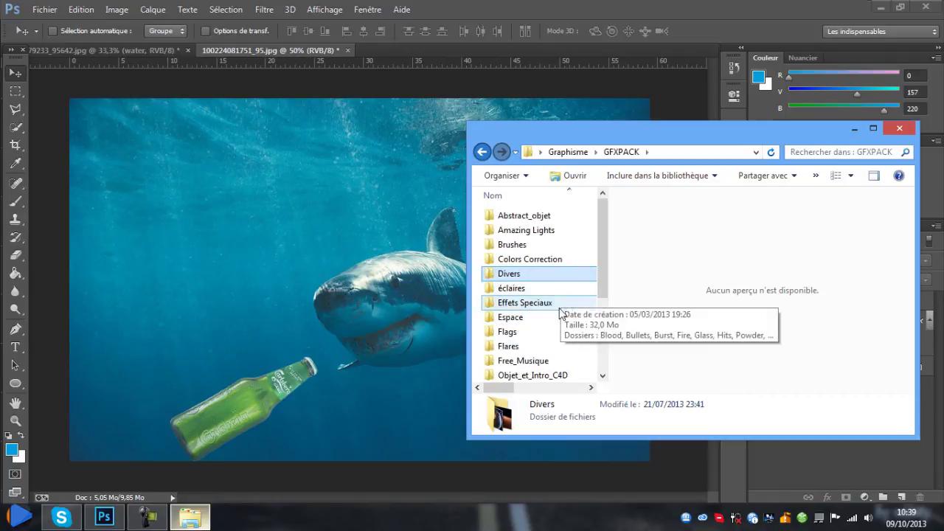
pyautogui.click(567, 304)
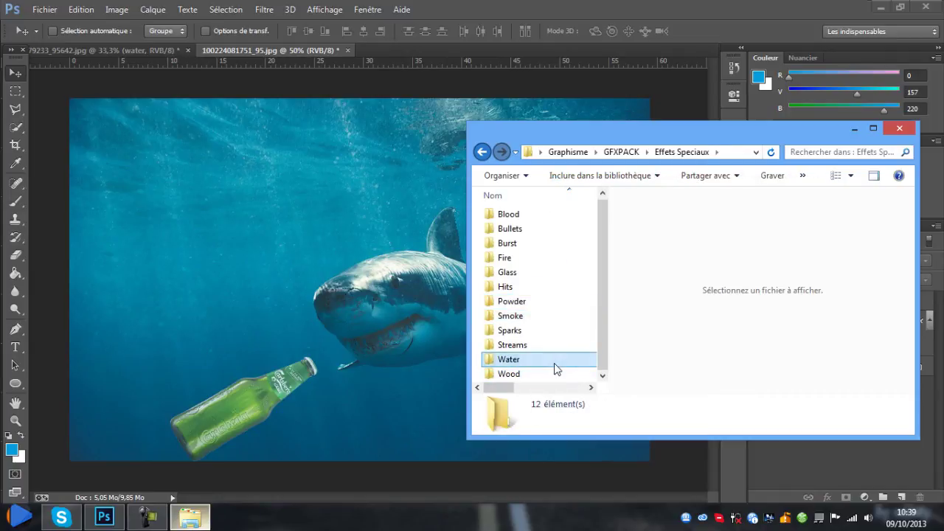
pyautogui.doubleClick(555, 361)
# Place the water2 image tilted along the bottle's upper side and set its blend mode to Superposition
pyautogui.click(516, 258)
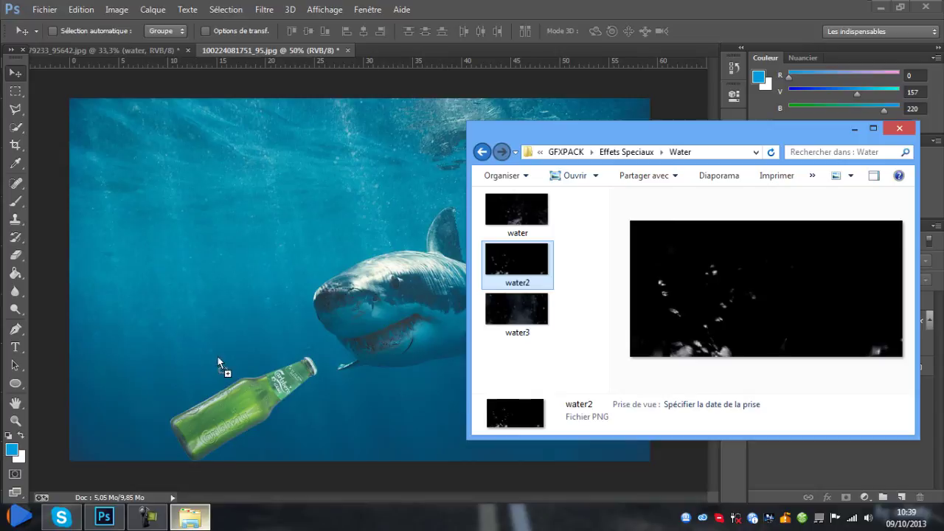
pyautogui.click(247, 336)
pyautogui.moveTo(568, 177); pyautogui.dragTo(245, 270)
pyautogui.moveTo(177, 330)
pyautogui.mouseDown()
pyautogui.moveTo(184, 329)
pyautogui.moveTo(175, 347)
pyautogui.mouseUp()
pyautogui.press('Return')
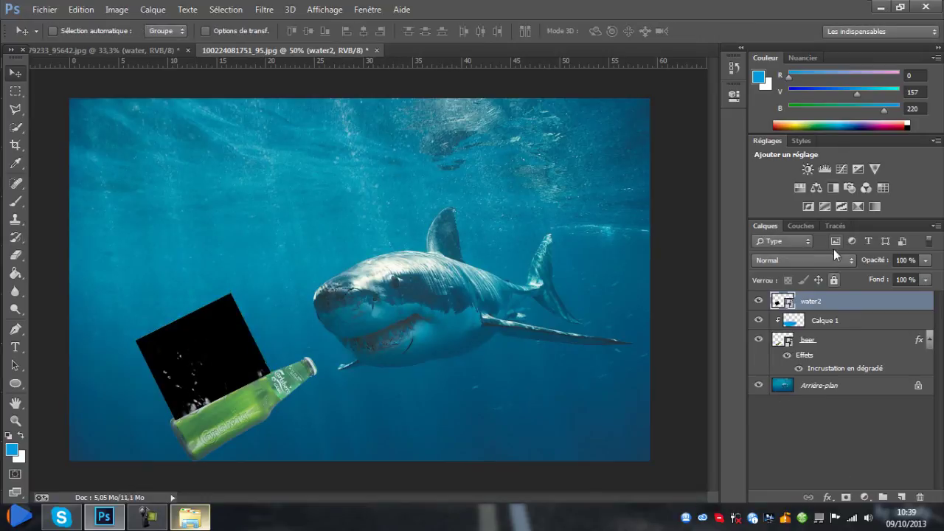
pyautogui.click(818, 260)
pyautogui.click(786, 126)
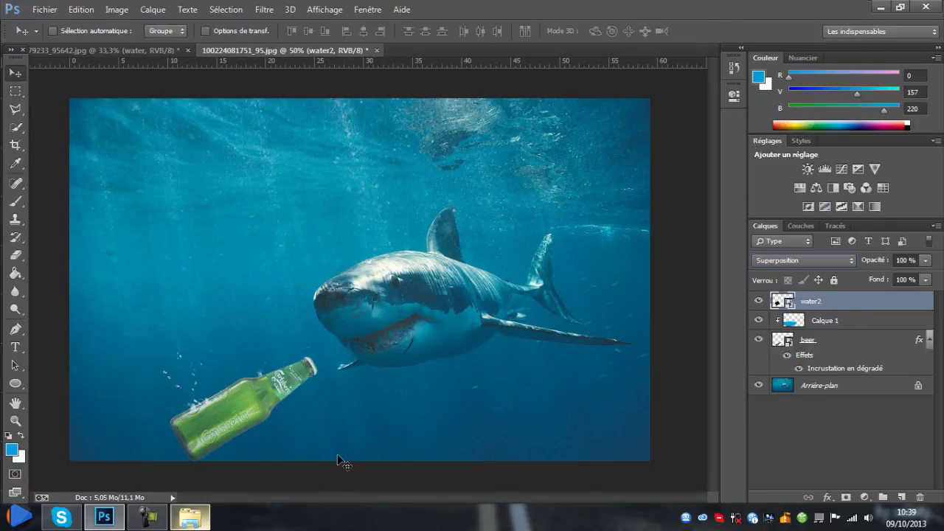
# Duplicate the water2 layer, flip the copy vertically, and rotate and position it along the bottle's underside
pyautogui.moveTo(337, 454); pyautogui.dragTo(252, 442)
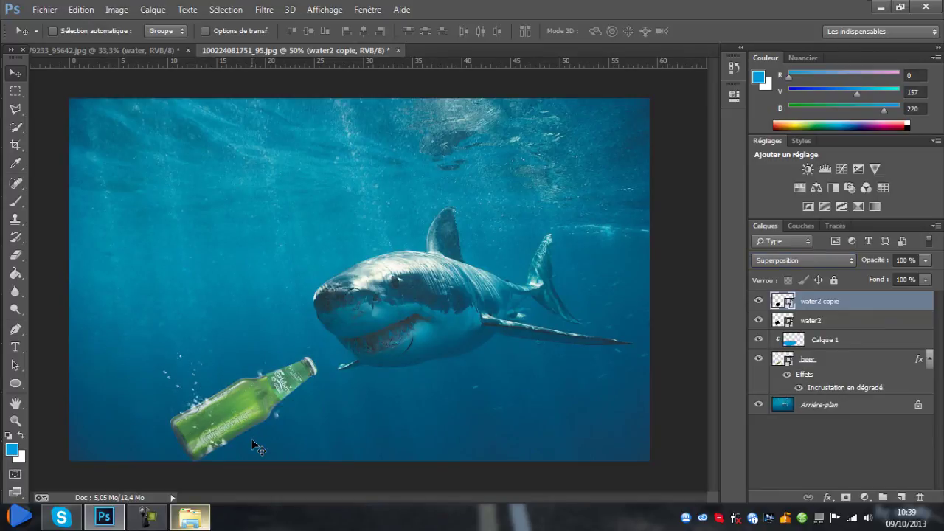
pyautogui.hotkey('ctrl', 't')
pyautogui.rightClick(230, 380)
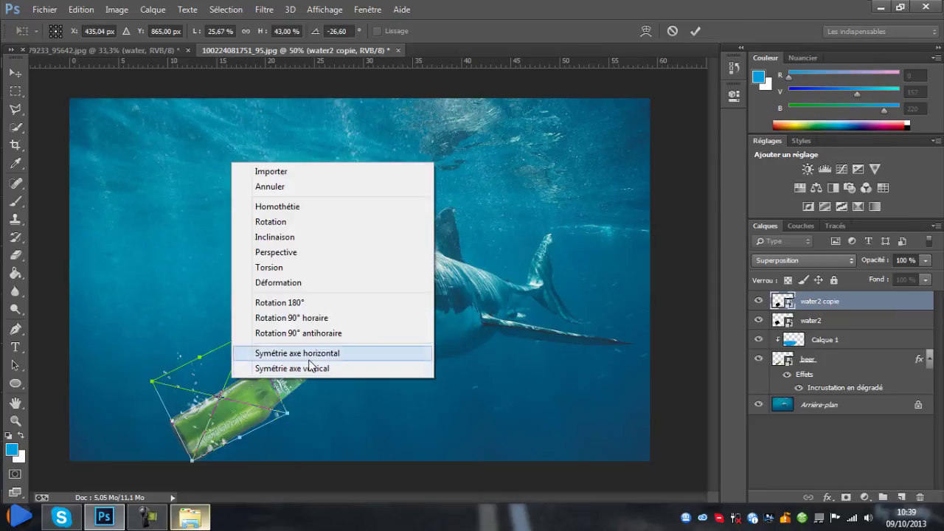
pyautogui.click(310, 365)
pyautogui.moveTo(193, 463); pyautogui.dragTo(310, 502)
pyautogui.moveTo(347, 392); pyautogui.dragTo(345, 408)
pyautogui.moveTo(230, 440); pyautogui.dragTo(232, 446)
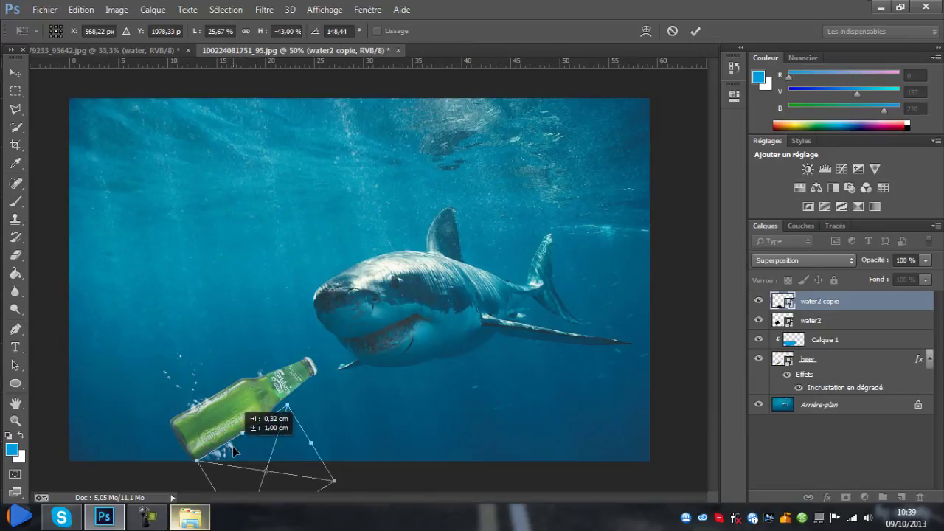
pyautogui.press('Return')
pyautogui.hotkey('ctrl', '+')
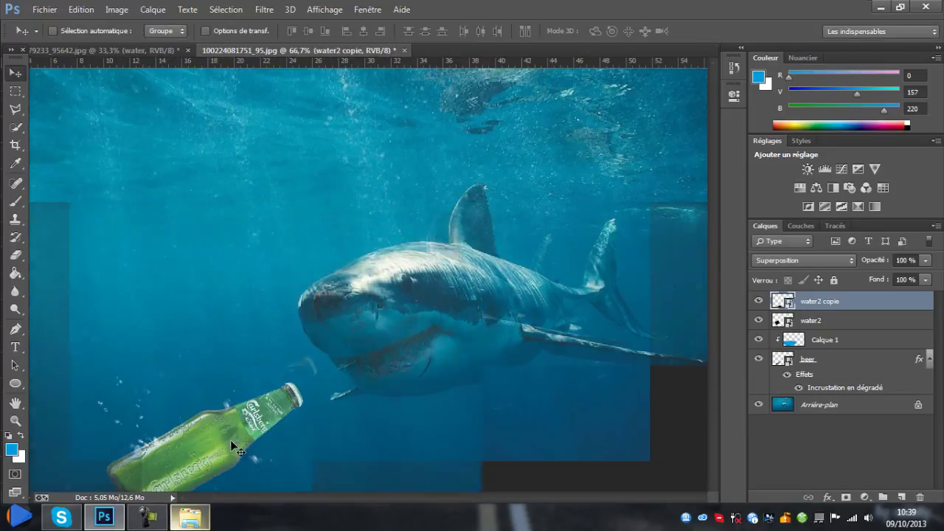
pyautogui.moveTo(233, 468); pyautogui.dragTo(234, 458)
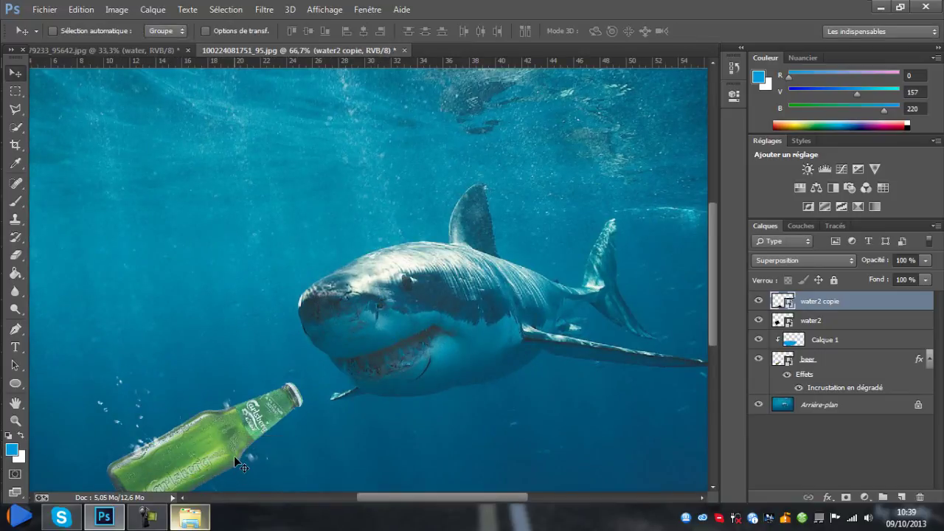
# Examine the bottle, splashes and shark composite at several zoom levels
pyautogui.hotkey('ctrl', '-')
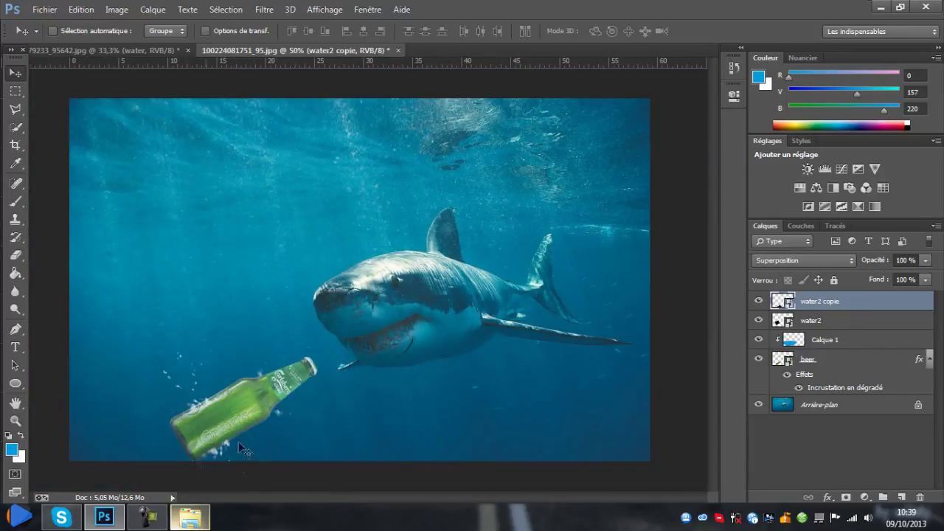
pyautogui.hotkey('ctrl', '-')
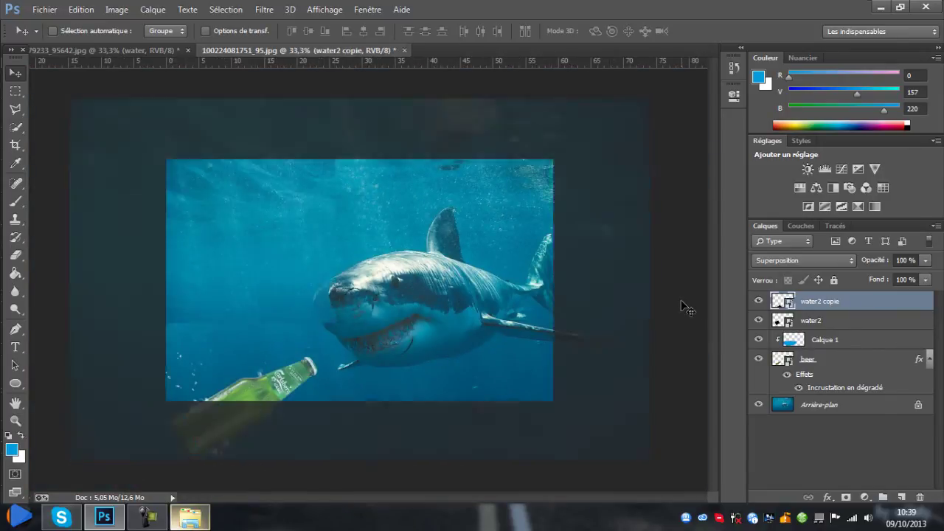
pyautogui.hotkey('ctrl', '+')
pyautogui.hotkey('ctrl', '-')
pyautogui.hotkey('ctrl', '+')
pyautogui.hotkey('ctrl', '-')
pyautogui.hotkey('ctrl', '+')
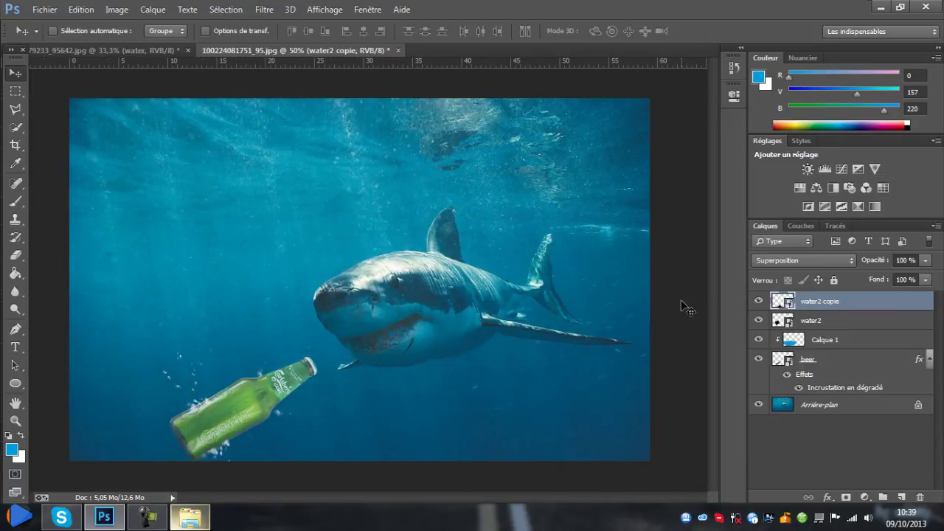
pyautogui.hotkey('ctrl', '+')
pyautogui.hotkey('ctrl', '-')
pyautogui.hotkey('ctrl', '-')
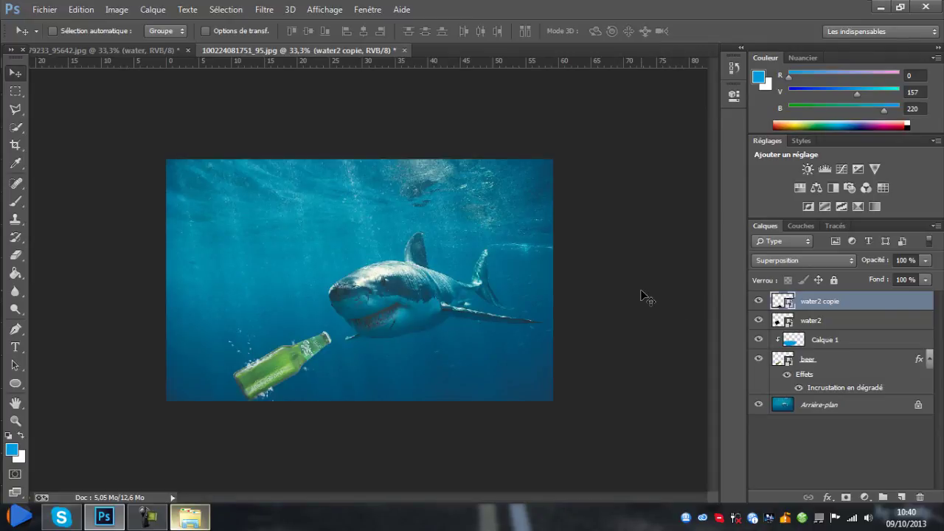
pyautogui.click(147, 517)
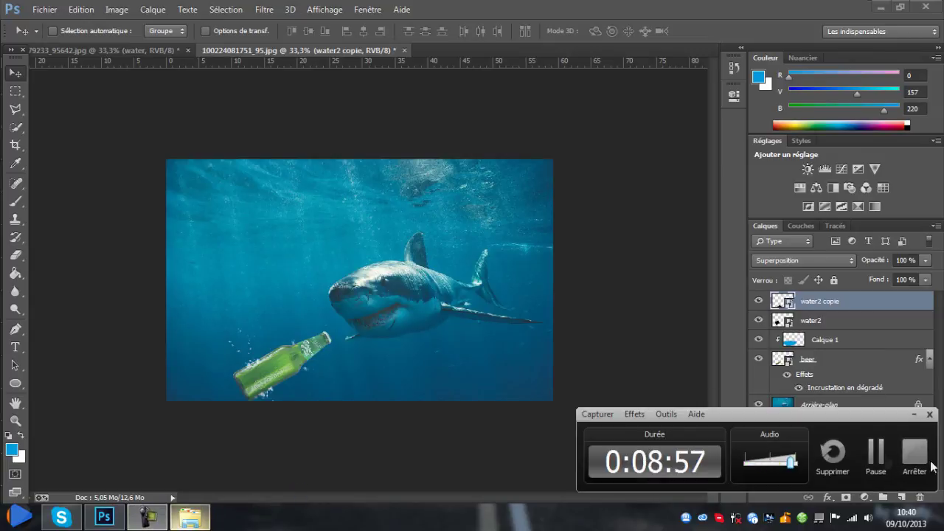
pyautogui.click(875, 453)
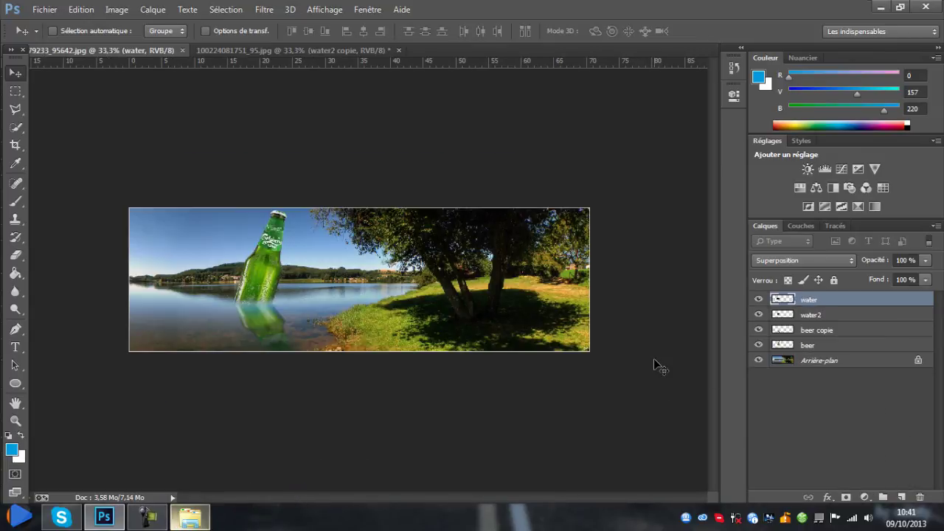